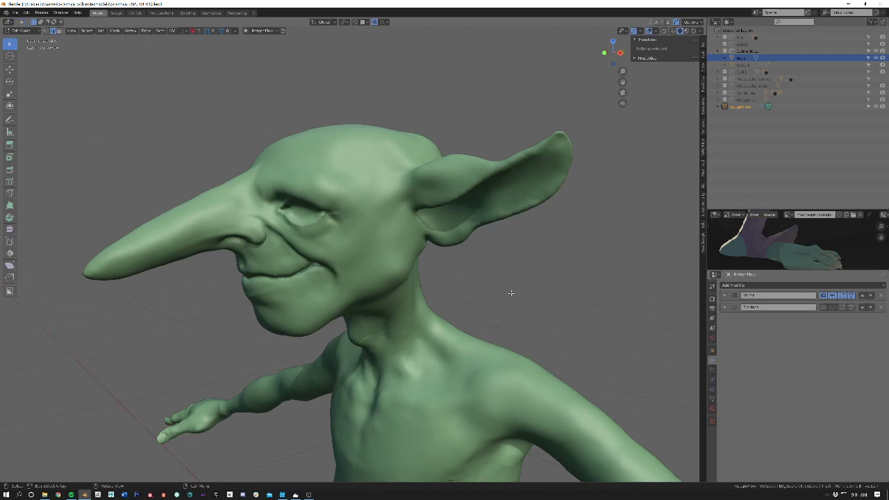
- Examine the goblin sculpt's head and face from several angles
mouse_move(518, 290)
middle_down()
mouse_move(530, 292)
mouse_move(546, 274)
mouse_move(520, 292)
middle_up()
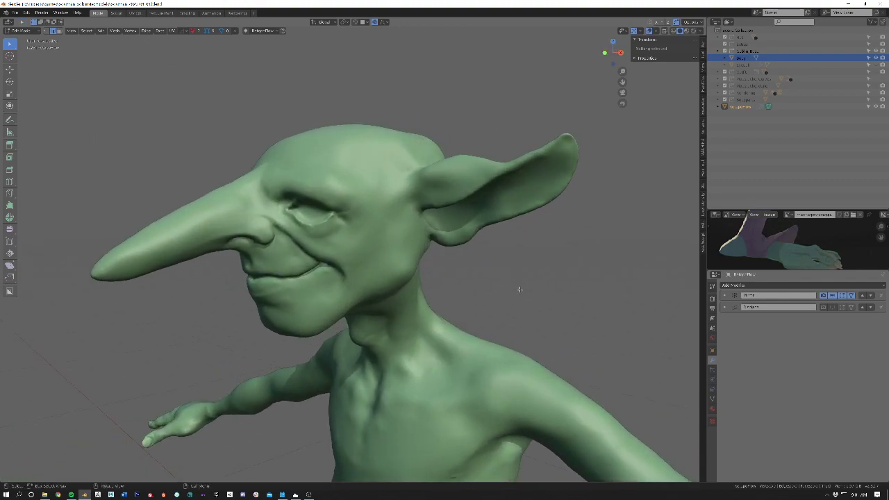
middle_drag(520, 289, 528, 277)
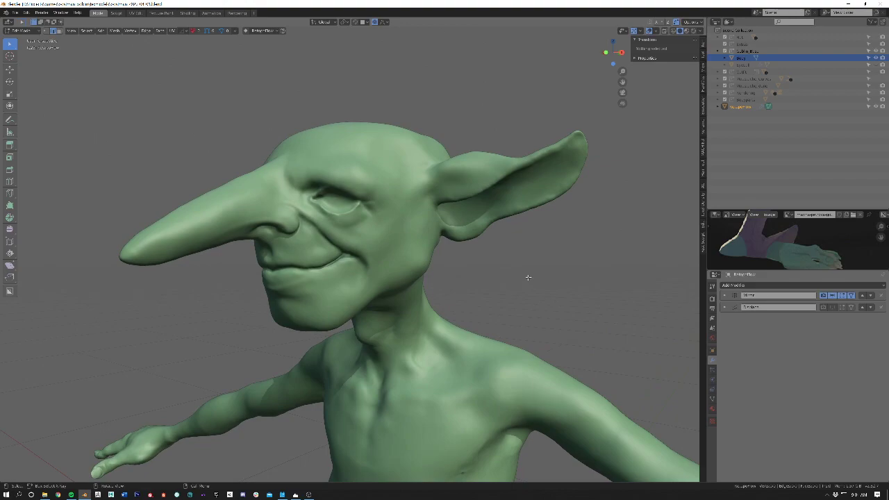
middle_drag(515, 290, 492, 292)
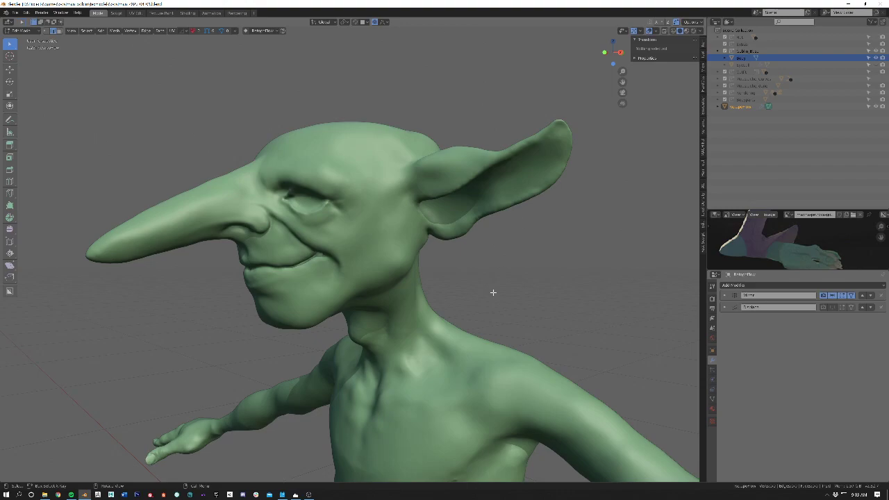
mouse_move(494, 292)
middle_down()
mouse_move(425, 287)
mouse_move(411, 305)
mouse_move(371, 299)
mouse_move(420, 324)
mouse_move(389, 324)
mouse_move(424, 313)
mouse_move(425, 321)
mouse_move(403, 321)
mouse_move(419, 316)
middle_up()
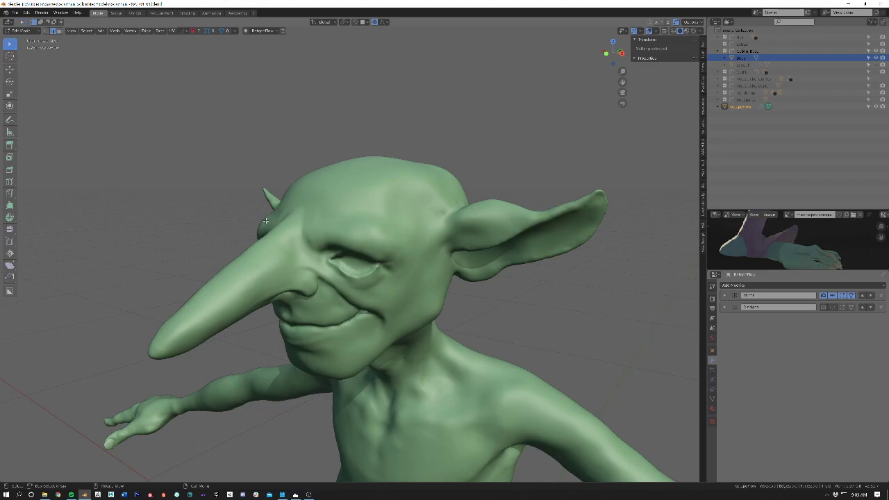
middle_drag(255, 249, 291, 252)
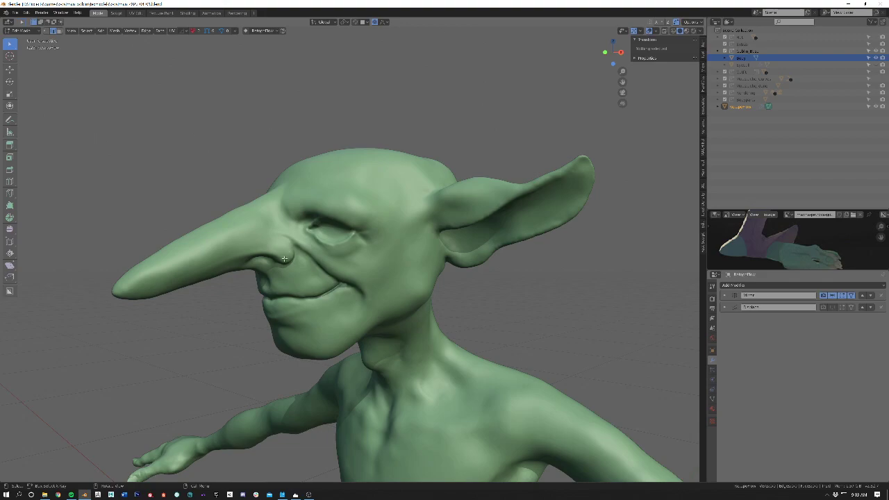
mouse_move(284, 259)
middle_down()
mouse_move(389, 260)
mouse_move(286, 261)
middle_up()
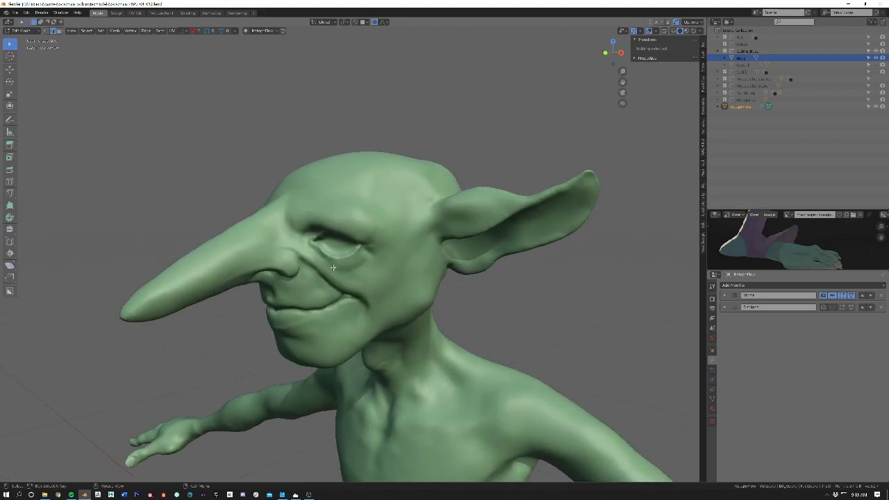
mouse_move(331, 257)
middle_down()
mouse_move(393, 260)
mouse_move(332, 260)
mouse_move(363, 260)
mouse_move(346, 260)
middle_up()
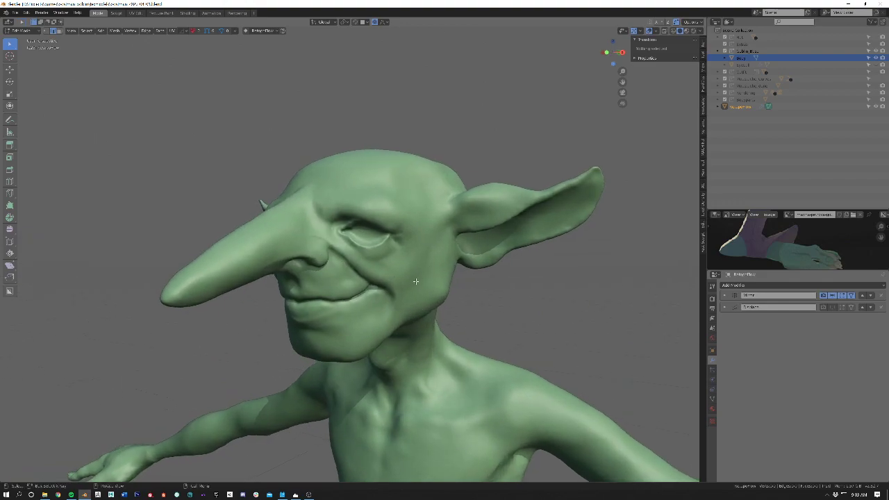
- Leave Edit Mode for Object Mode and select the goblin's body mesh
scroll(416, 281, down, 6)
shift+middle_drag(490, 367, 486, 224)
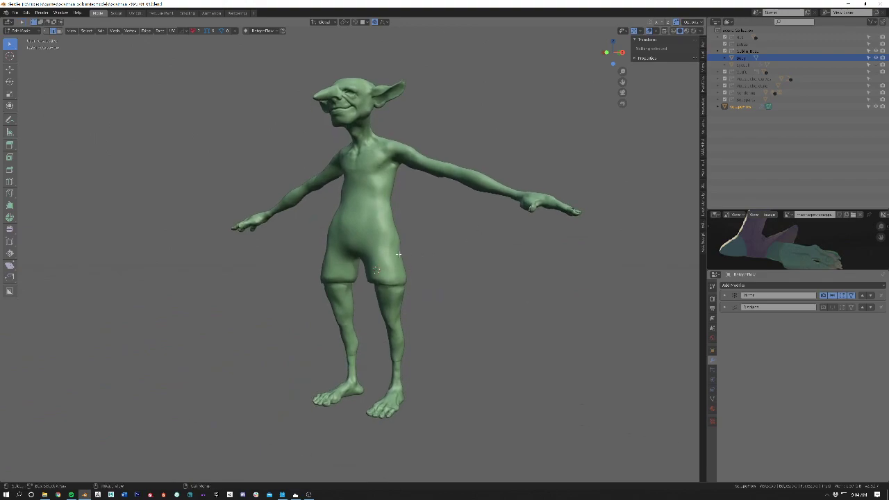
key(ctrl+Tab)
click(338, 254)
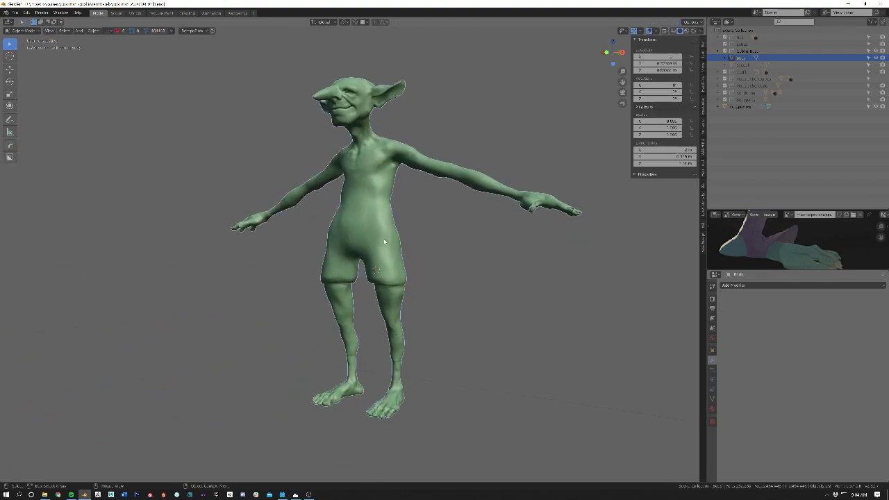
- Start RetopoFlow on the goblin's body by creating a new retopology target
middle_drag(347, 185, 331, 182)
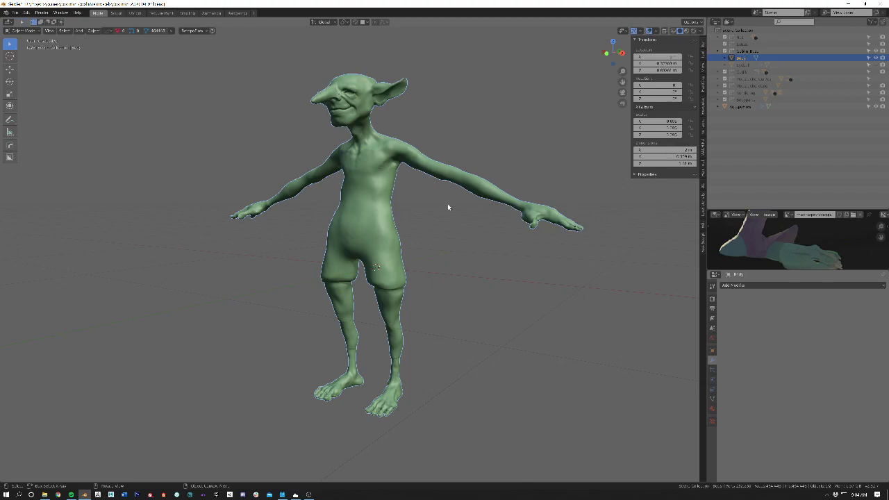
scroll(441, 212, up, 5)
shift+middle_drag(441, 212, 421, 252)
scroll(421, 325, up, 3)
middle_drag(421, 325, 425, 307)
scroll(421, 345, up, 3)
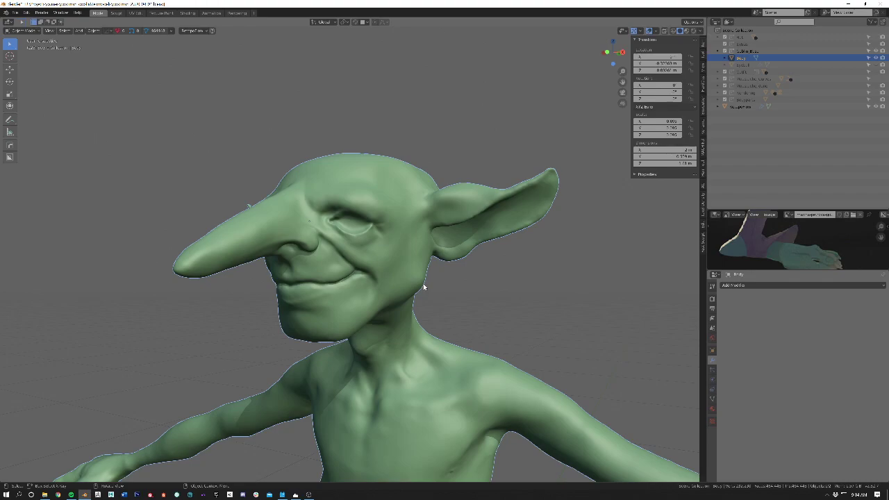
middle_drag(426, 287, 423, 286)
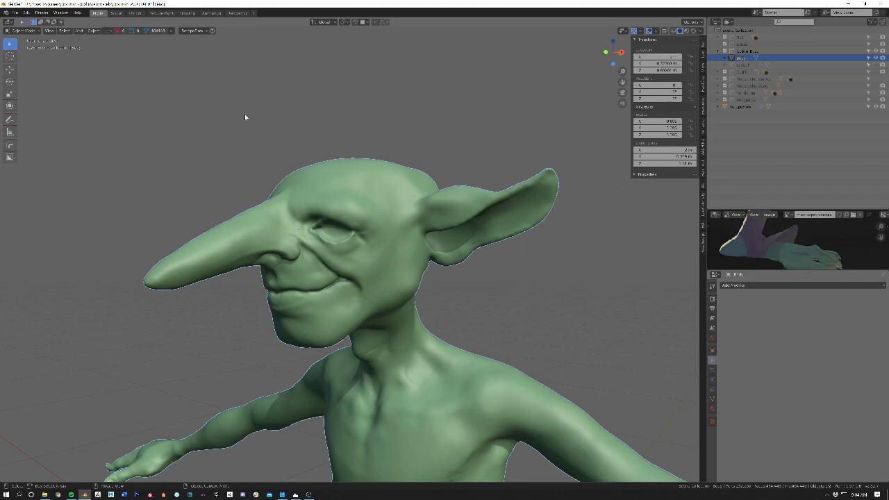
middle_drag(282, 151, 282, 149)
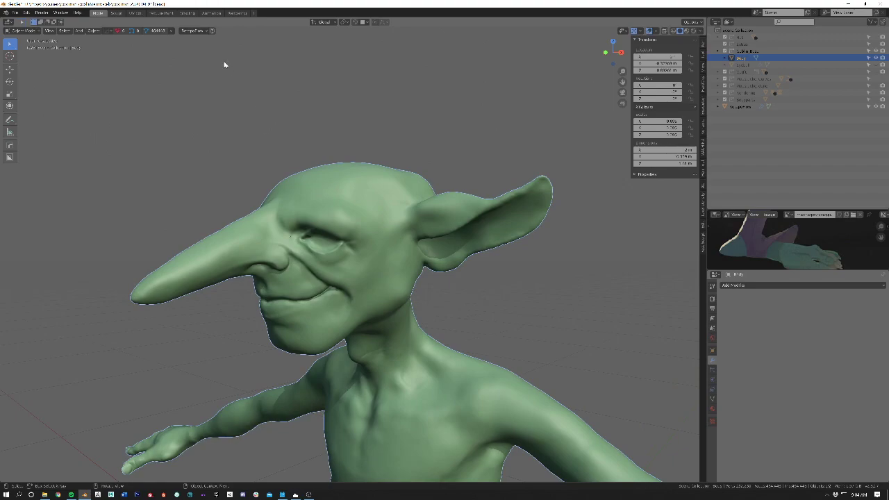
click(197, 32)
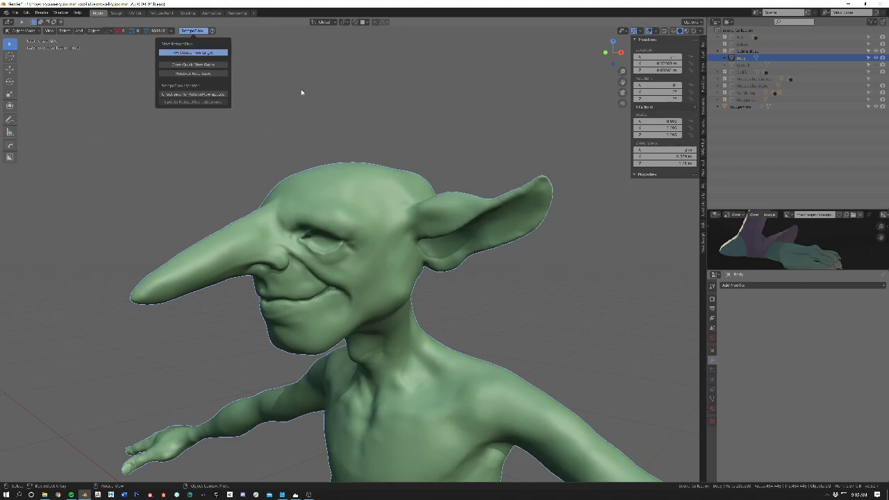
key(Return)
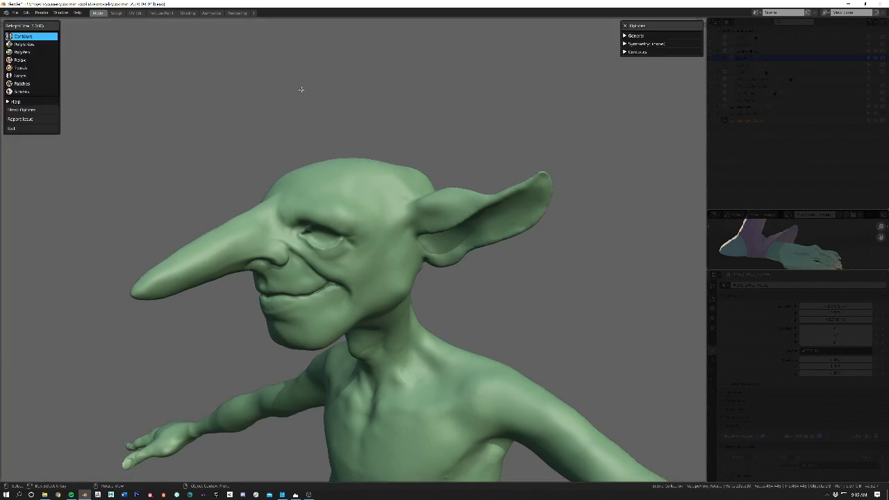
- Turn on RetopoFlow's mirror symmetry along the X axis
mouse_move(347, 148)
middle_down()
mouse_move(393, 155)
mouse_move(334, 151)
mouse_move(399, 190)
middle_up()
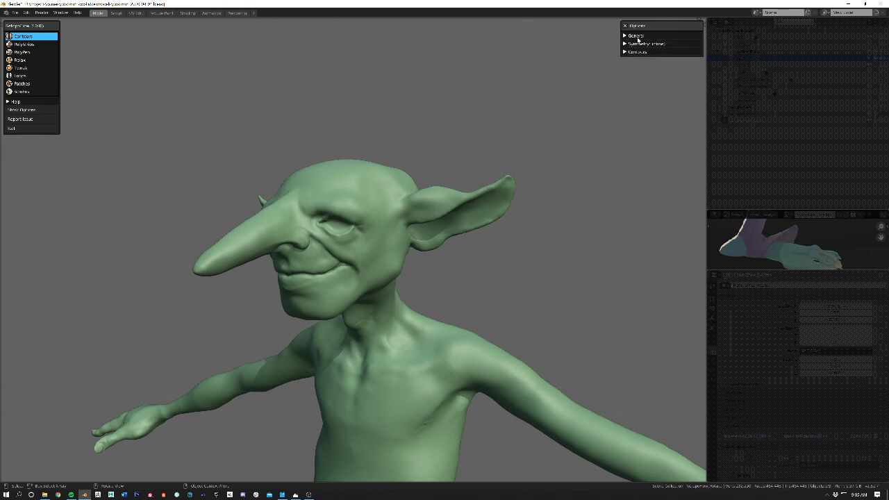
middle_drag(442, 143, 526, 109)
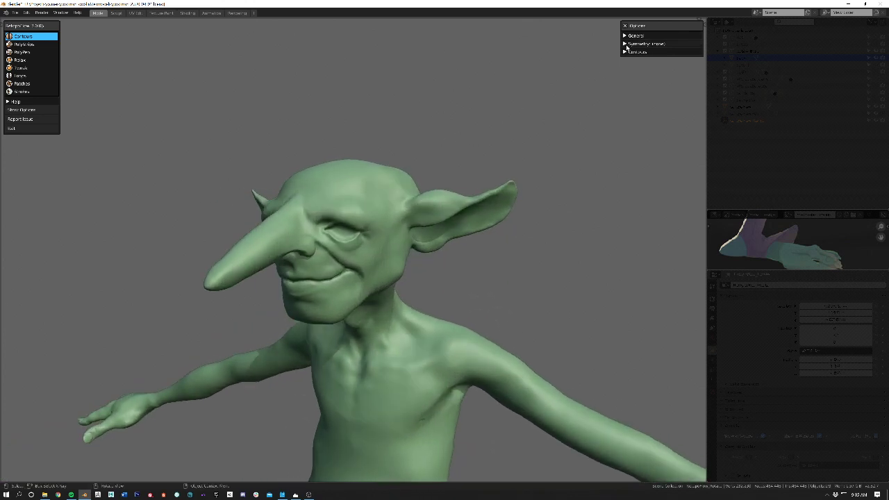
click(626, 45)
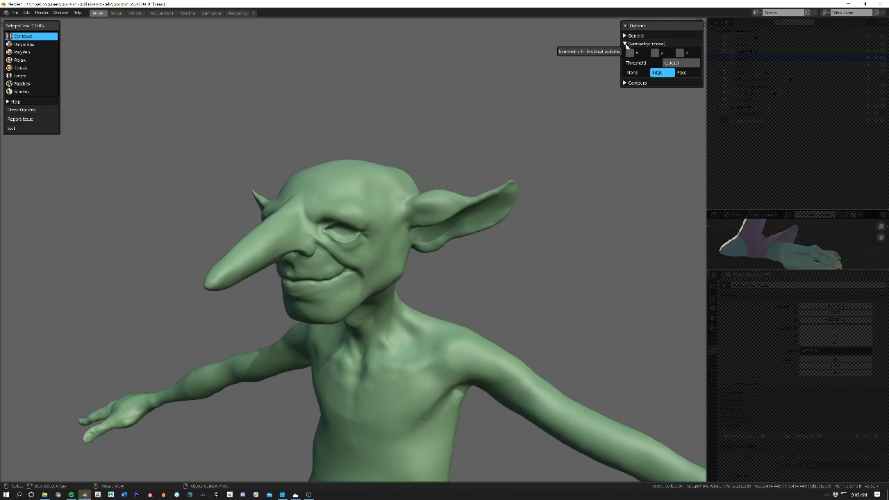
click(630, 52)
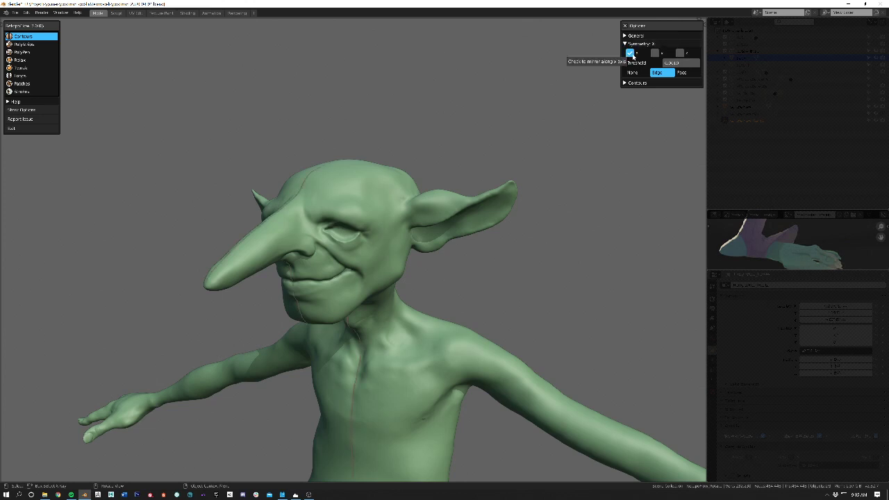
- Inspect the symmetry line and the facial forms around the eyes, nose and mouth from the front and sides
key(KP_1)
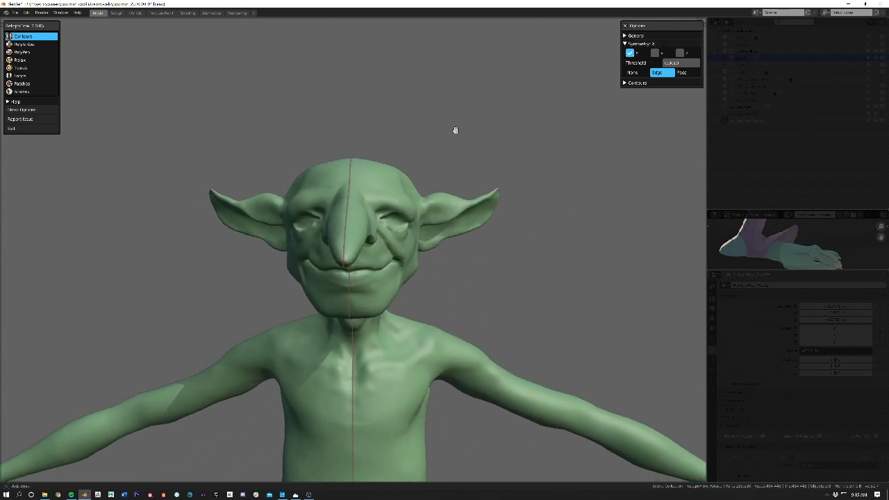
middle_drag(455, 130, 383, 137)
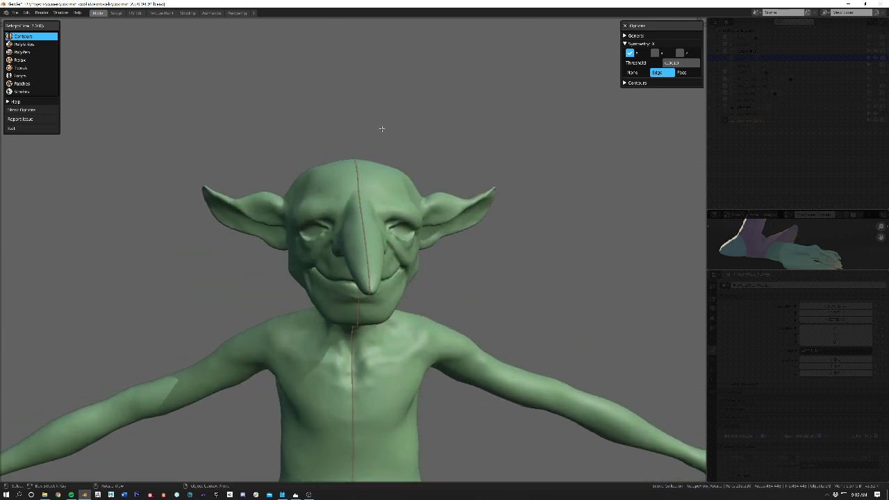
middle_drag(428, 185, 492, 146)
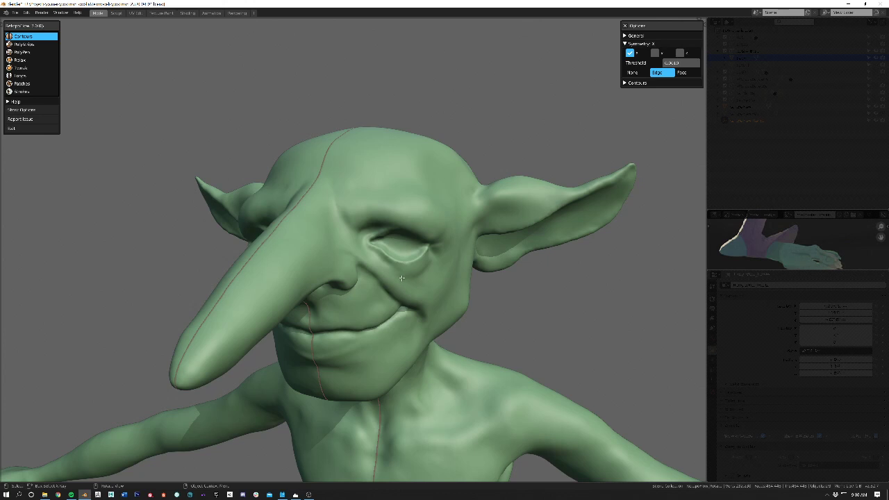
middle_drag(528, 250, 497, 237)
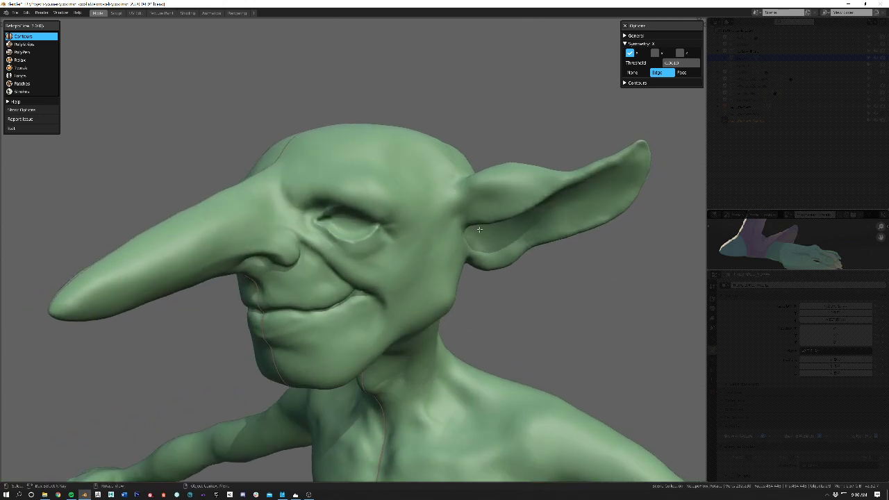
middle_drag(407, 199, 370, 232)
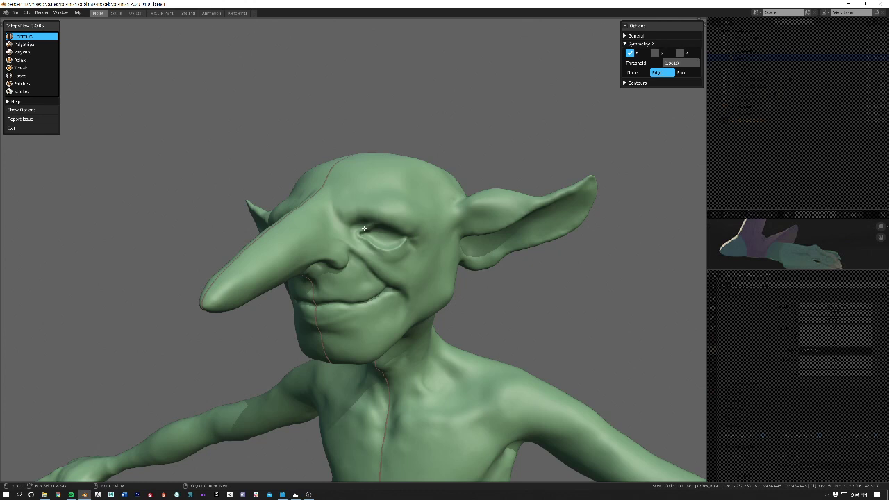
middle_drag(364, 228, 393, 230)
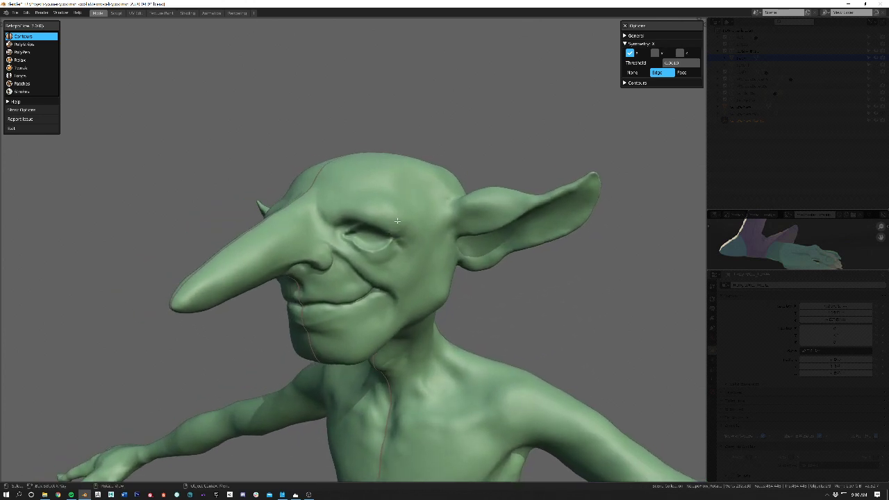
middle_drag(376, 236, 404, 240)
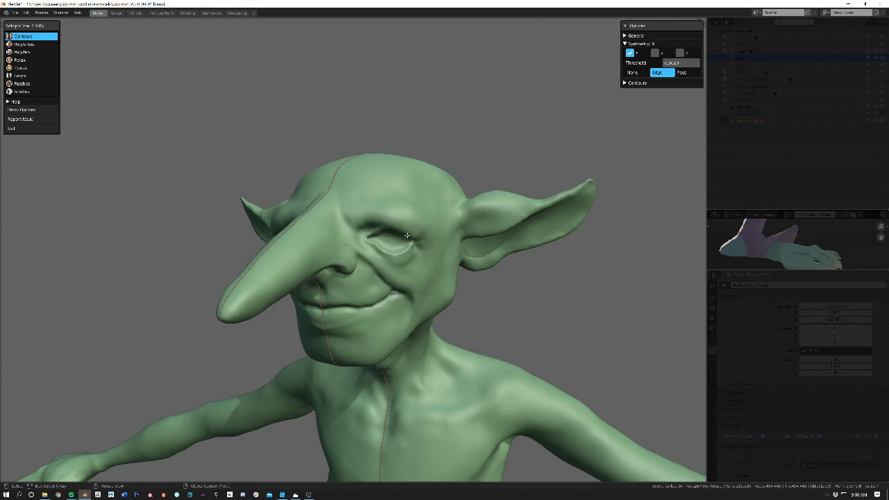
middle_drag(411, 262, 384, 252)
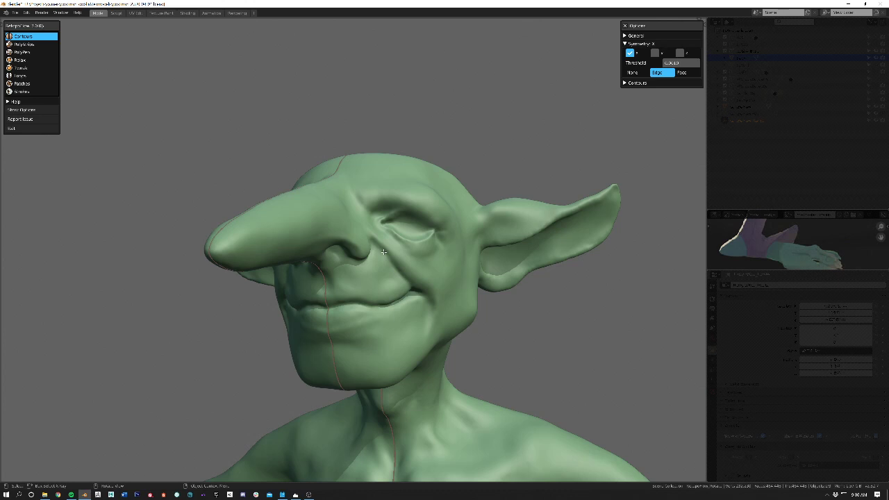
middle_drag(383, 251, 376, 259)
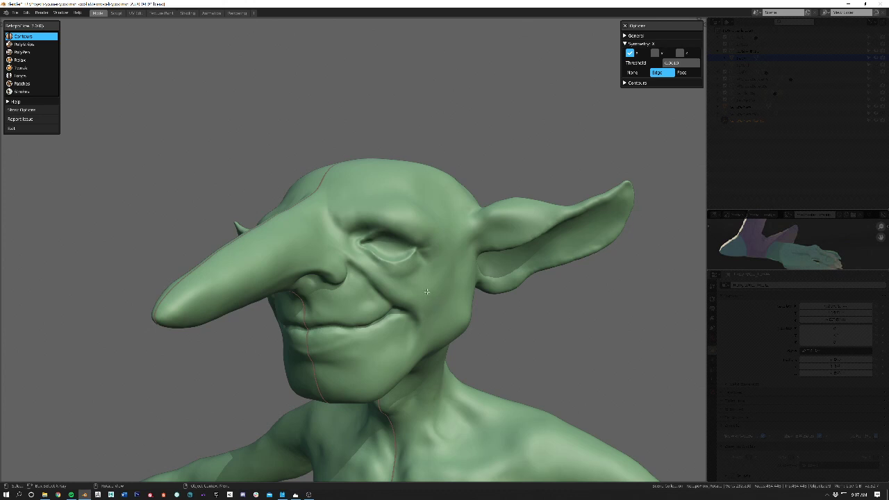
- Save the Blender file with the X symmetry setting in place
key(ctrl+s)
middle_drag(422, 248, 450, 276)
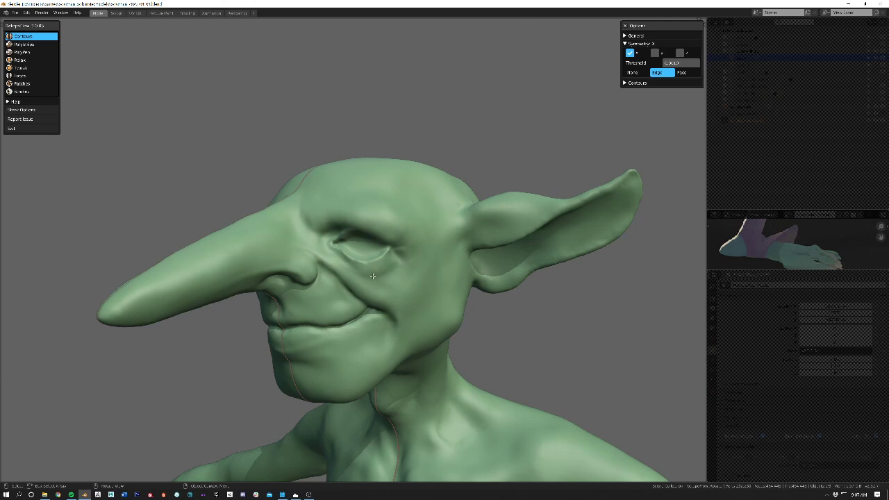
mouse_move(372, 277)
middle_down()
mouse_move(383, 278)
mouse_move(376, 276)
middle_up()
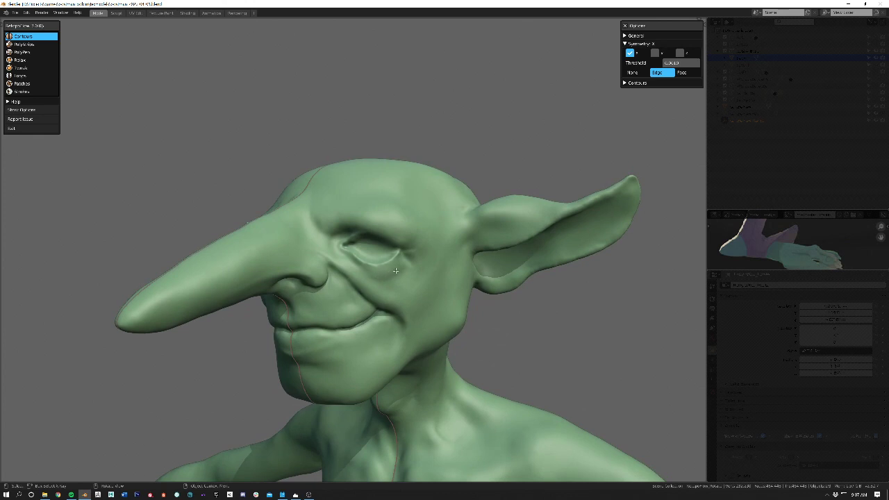
middle_drag(409, 276, 432, 244)
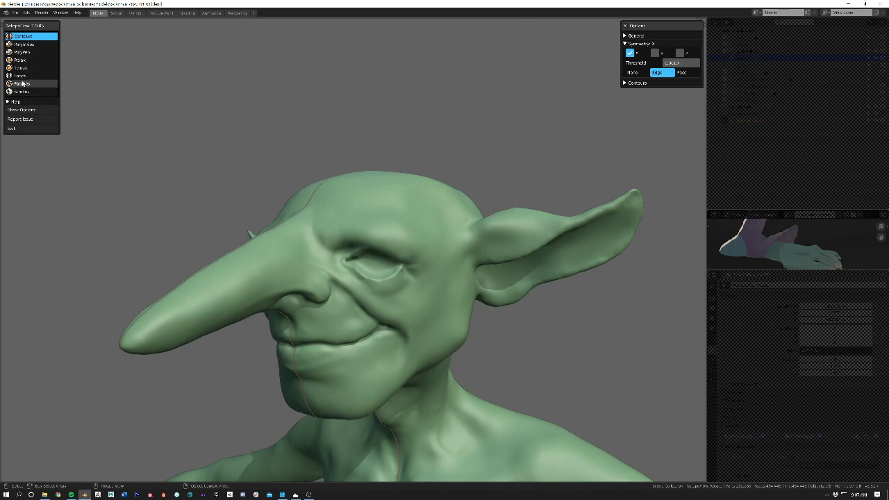
- Switch to the PolyStrips tool and dismiss the clip start warning, with the goblin's forehead in view
click(27, 45)
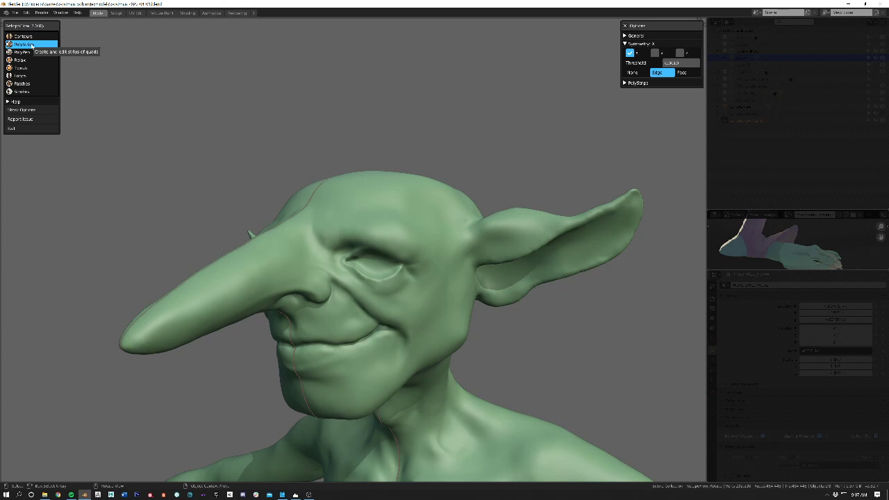
middle_drag(259, 165, 227, 156)
mouse_move(226, 156)
middle_down()
mouse_move(213, 161)
mouse_move(231, 157)
middle_up()
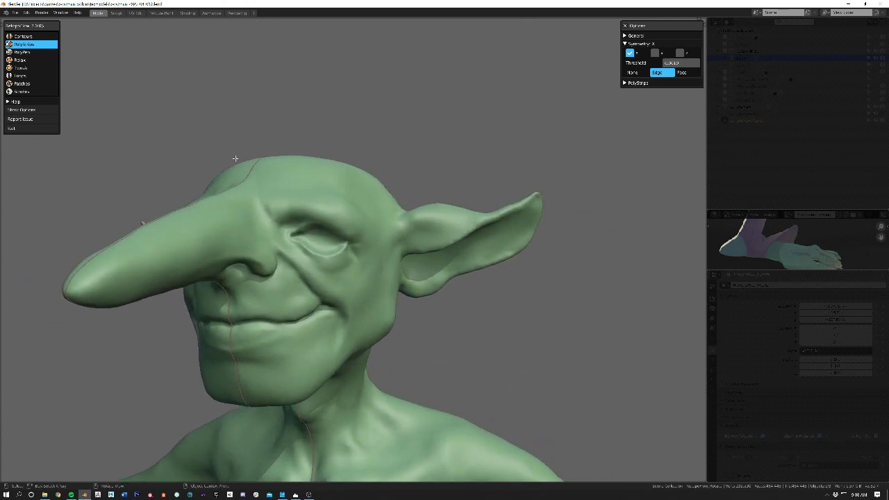
middle_drag(304, 181, 268, 193)
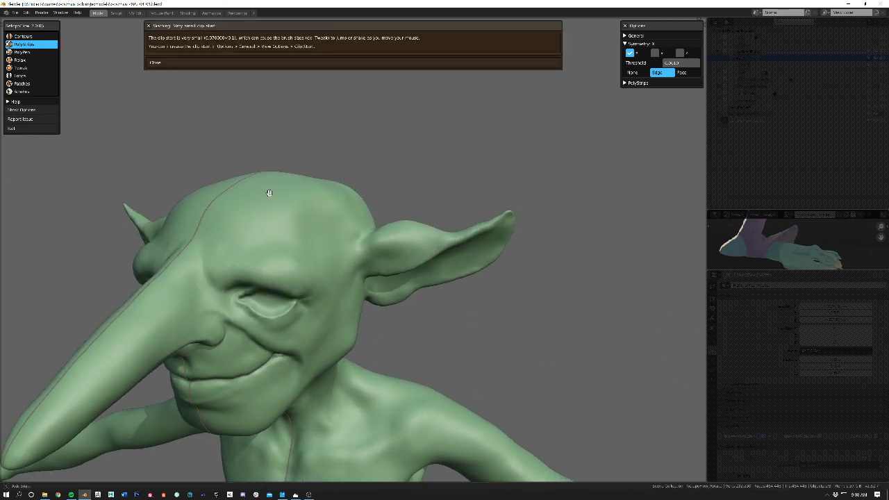
click(194, 63)
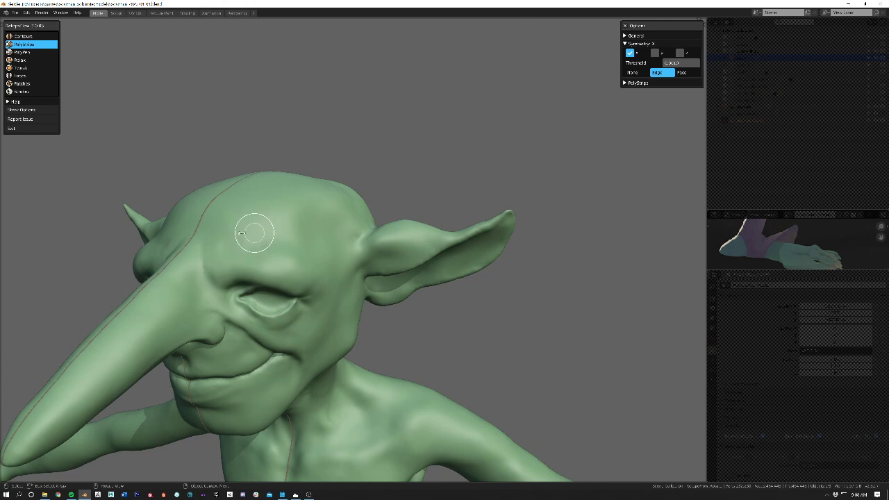
- Draw a PolyStrips strip across the forehead, arching above the eye
click(241, 233)
middle_drag(243, 235, 244, 236)
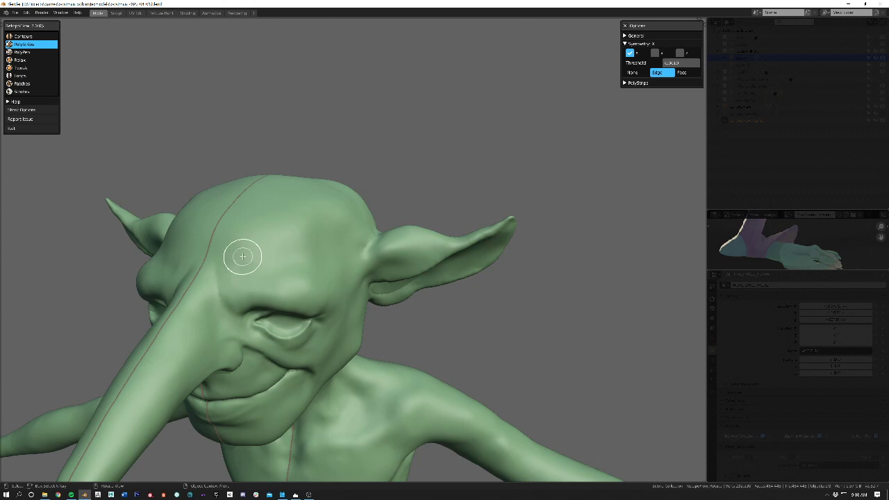
mouse_move(243, 257)
mouse_down()
mouse_move(280, 224)
mouse_move(332, 215)
mouse_up()
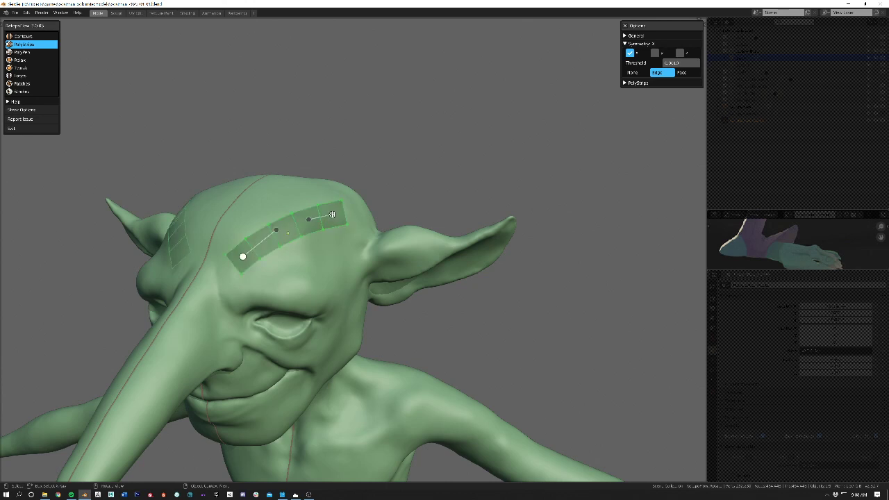
mouse_move(410, 175)
middle_down()
mouse_move(399, 177)
mouse_move(407, 179)
middle_up()
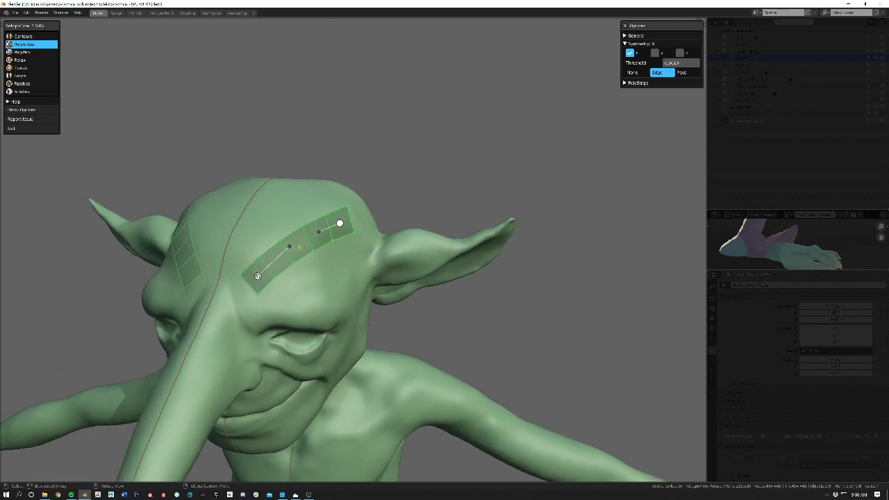
- Bend the forehead strip toward the brow with its curve handles and vary its segment count
mouse_move(257, 276)
mouse_down()
mouse_move(239, 275)
mouse_move(247, 277)
mouse_up()
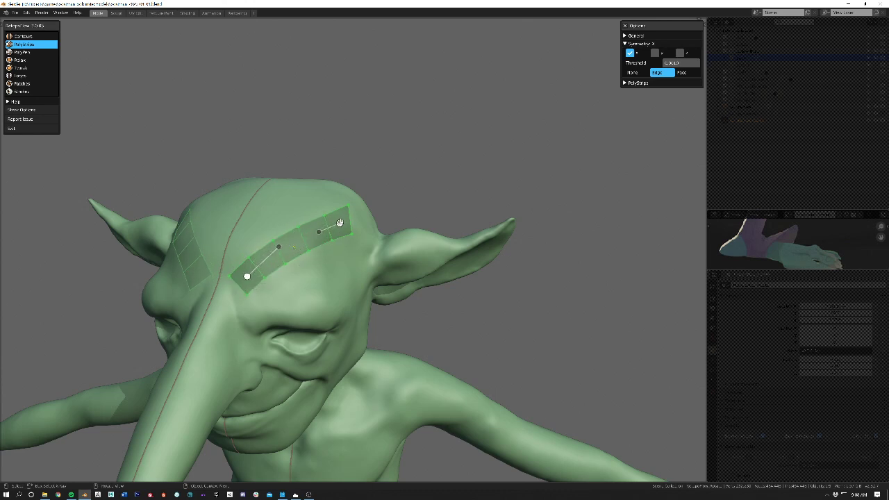
drag(341, 222, 312, 262)
drag(311, 271, 308, 274)
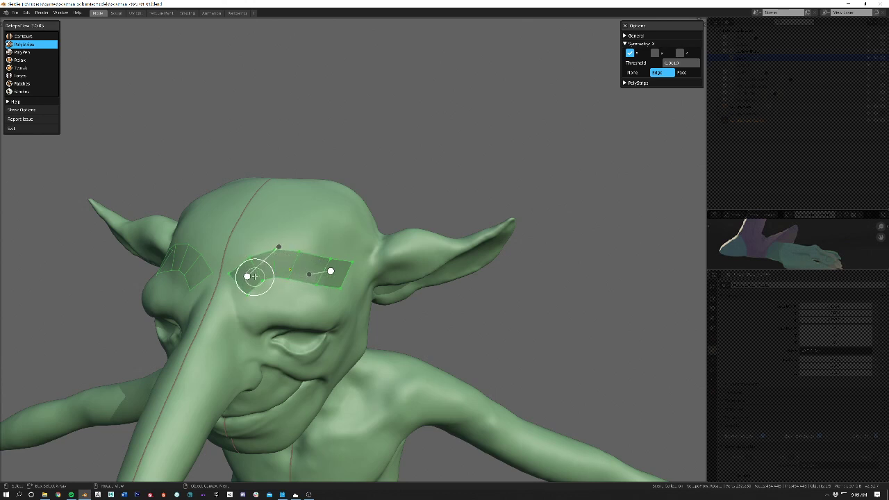
shift+scroll(306, 270, up, 1)
shift+scroll(305, 270, down, 2)
shift+scroll(306, 270, down, 2)
shift+scroll(306, 270, up, 2)
shift+scroll(305, 270, up, 2)
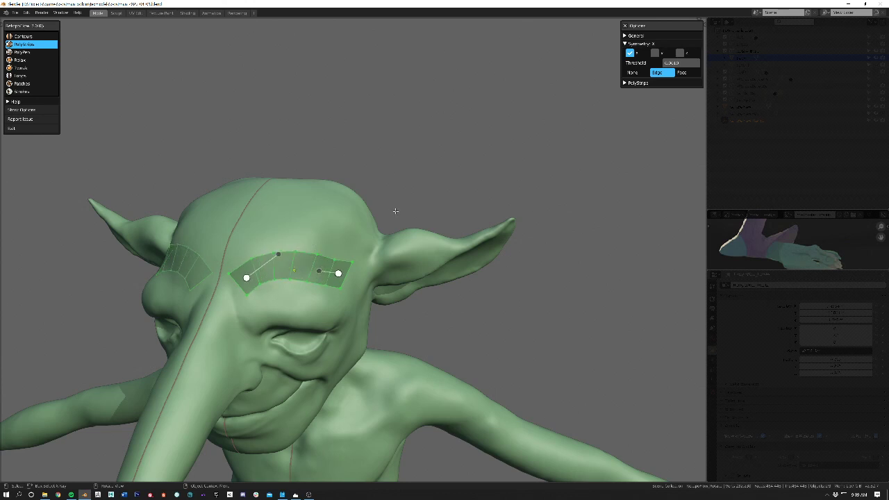
- Examine the facial forms around the eye, nose and mouth from several angles
mouse_move(393, 248)
middle_down()
mouse_move(369, 244)
mouse_move(389, 243)
mouse_move(376, 238)
middle_up()
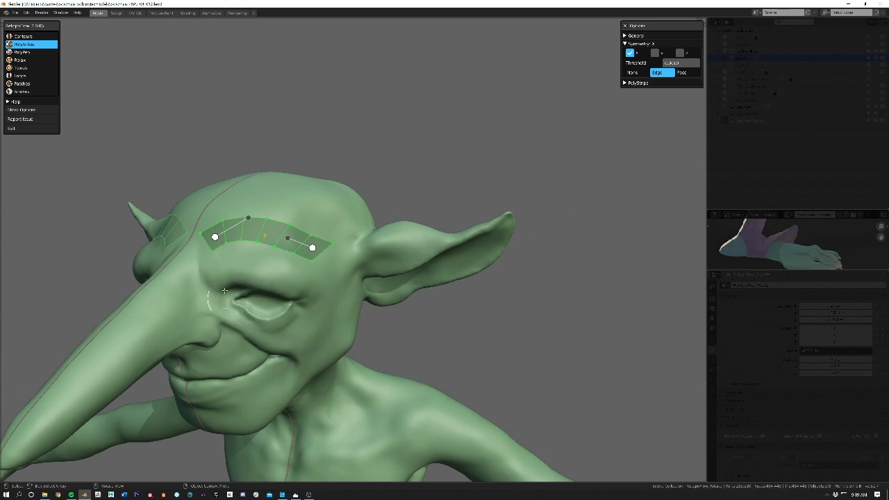
middle_drag(257, 272, 277, 263)
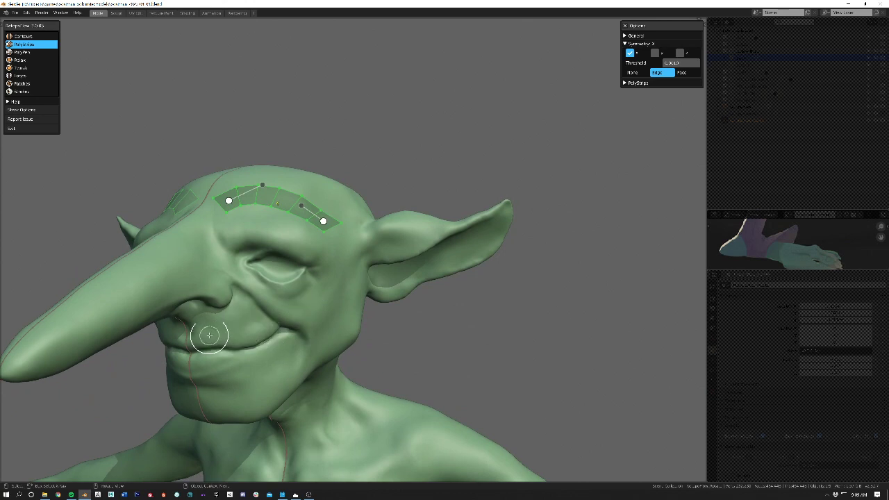
mouse_move(258, 290)
middle_down()
mouse_move(252, 254)
mouse_move(300, 294)
middle_up()
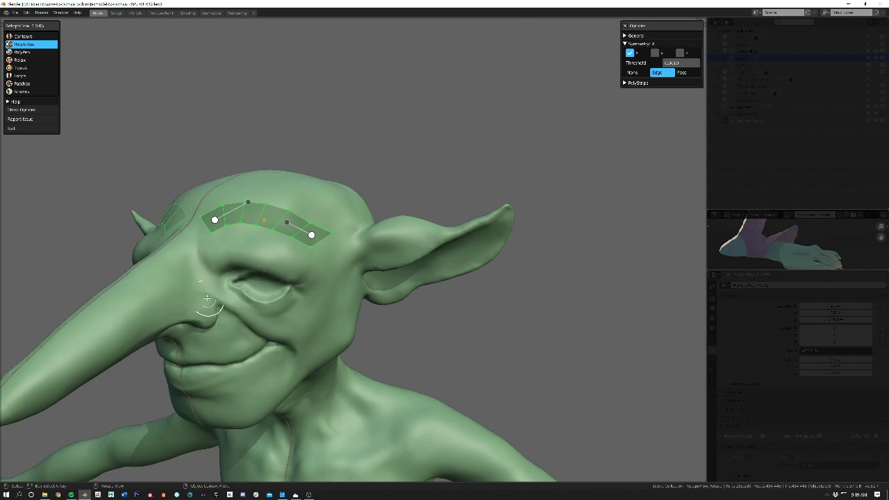
middle_drag(251, 301, 242, 302)
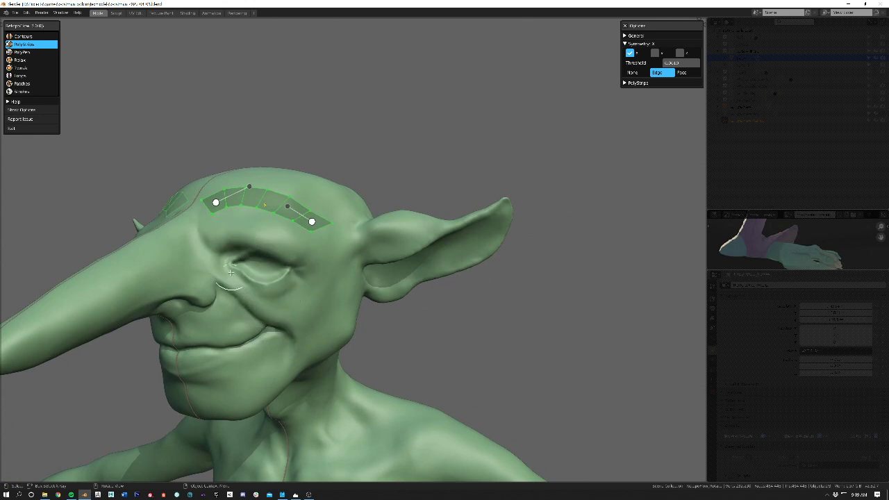
middle_drag(250, 244, 248, 252)
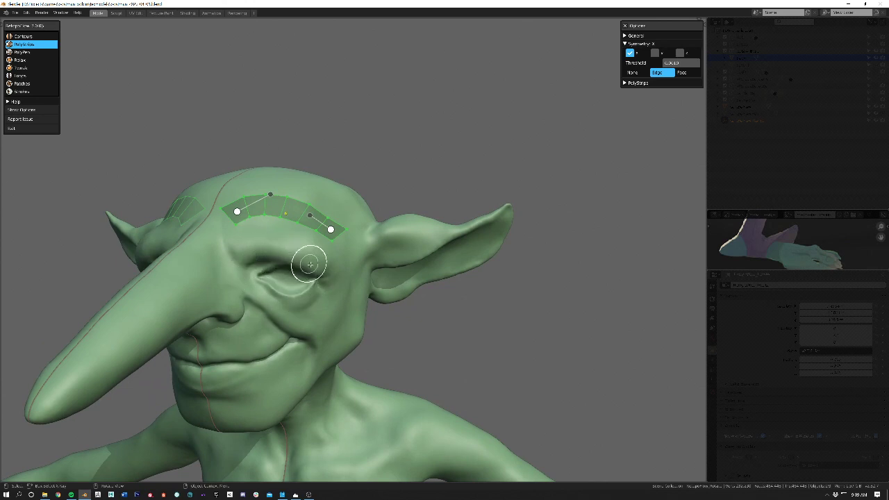
middle_drag(268, 265, 267, 262)
- Undo the forehead strip and the changes made to it
shift+scroll(268, 262, down, 1)
key(ctrl+z)
key(ctrl+z)
key(ctrl+z)
key(ctrl+z)
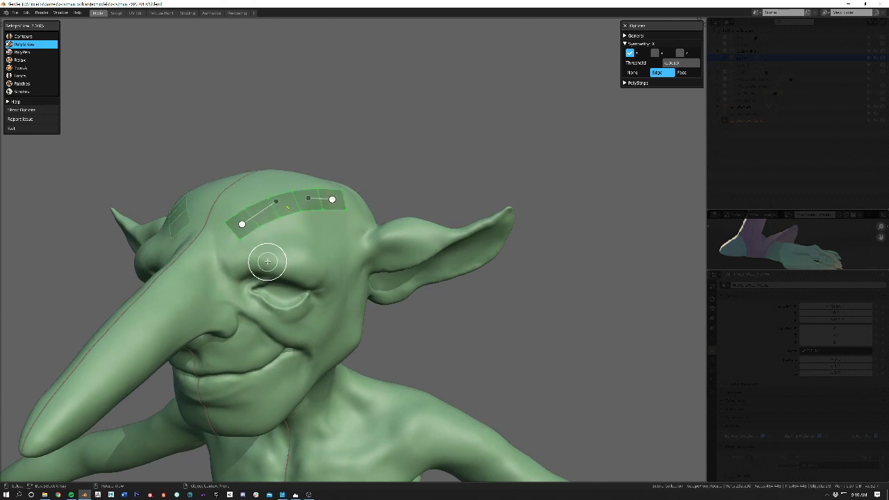
- Shrink the PolyStrips brush and draw a strip looping around the eye, starting and ending at the inner corner
mouse_move(268, 262)
middle_down()
mouse_move(294, 270)
mouse_move(312, 254)
mouse_move(350, 266)
mouse_move(330, 263)
middle_up()
key(f)
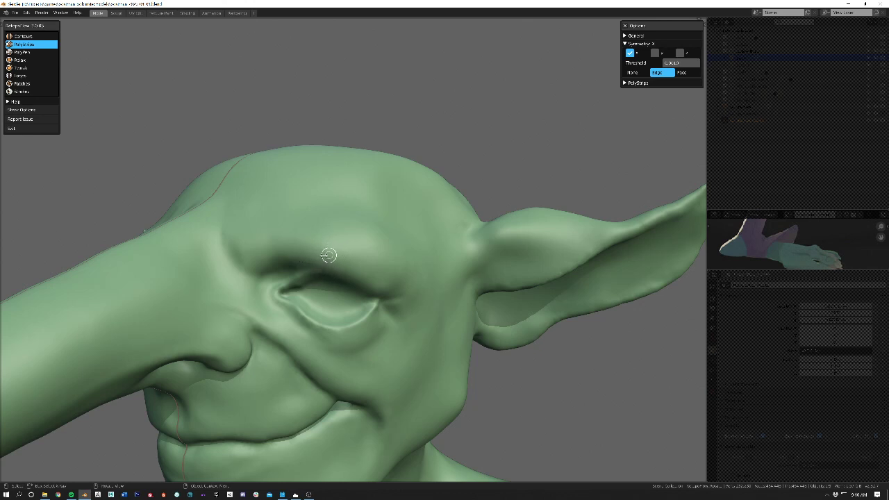
click(328, 255)
middle_drag(322, 258, 323, 256)
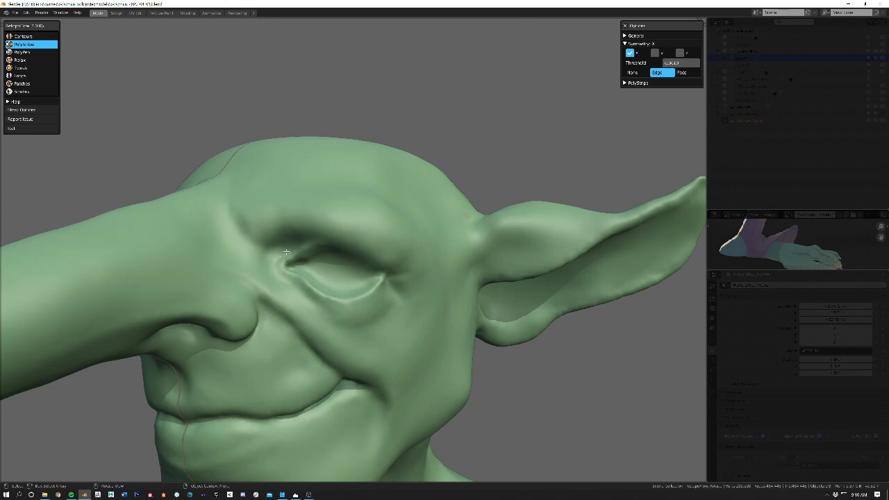
mouse_move(302, 243)
mouse_down()
mouse_move(349, 246)
mouse_move(397, 271)
mouse_move(378, 298)
mouse_move(343, 308)
mouse_move(294, 287)
mouse_up()
drag(276, 274, 275, 273)
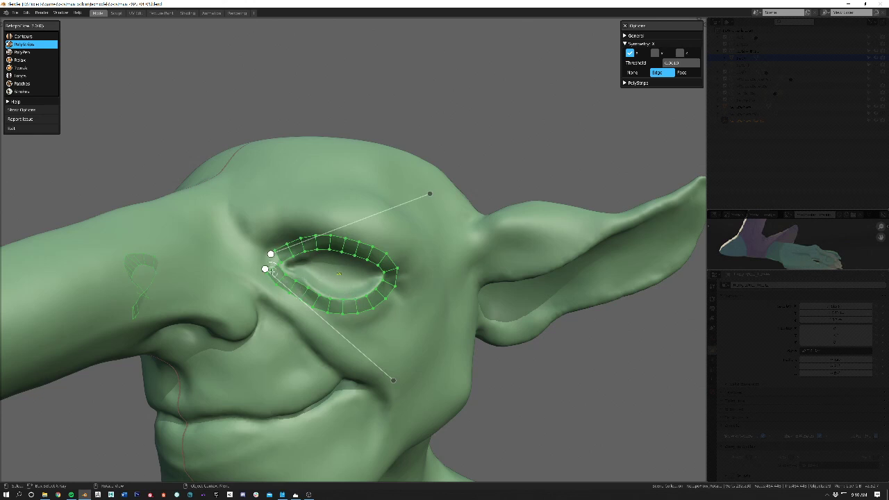
- Reduce the number of segments in the strip around the eye
scroll(412, 319, up, 2)
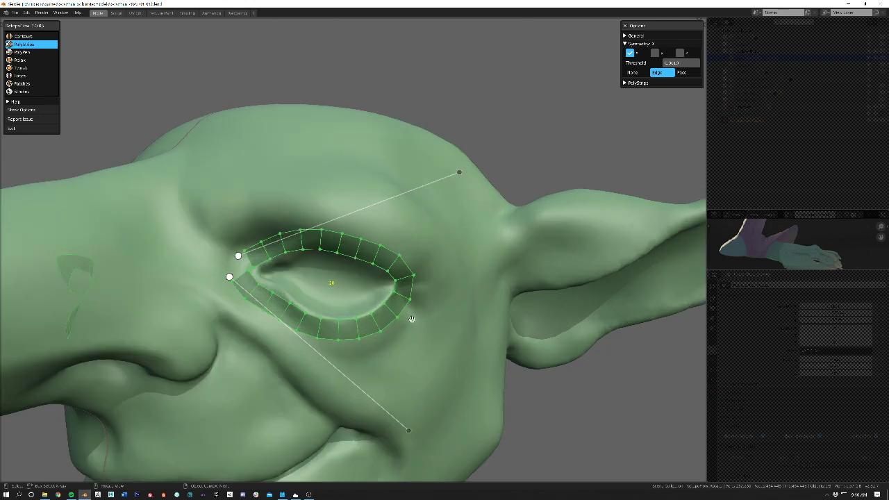
middle_drag(359, 308, 384, 309)
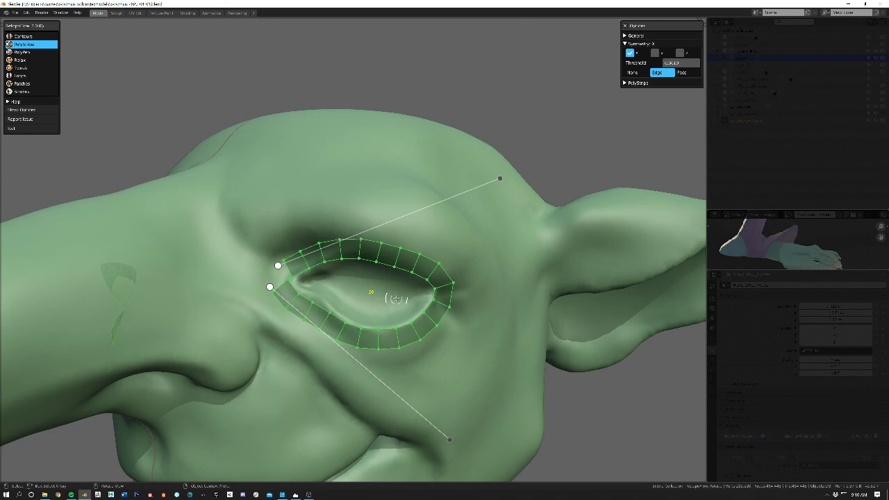
ctrl+scroll(396, 299, down, 2)
ctrl+scroll(396, 299, down, 2)
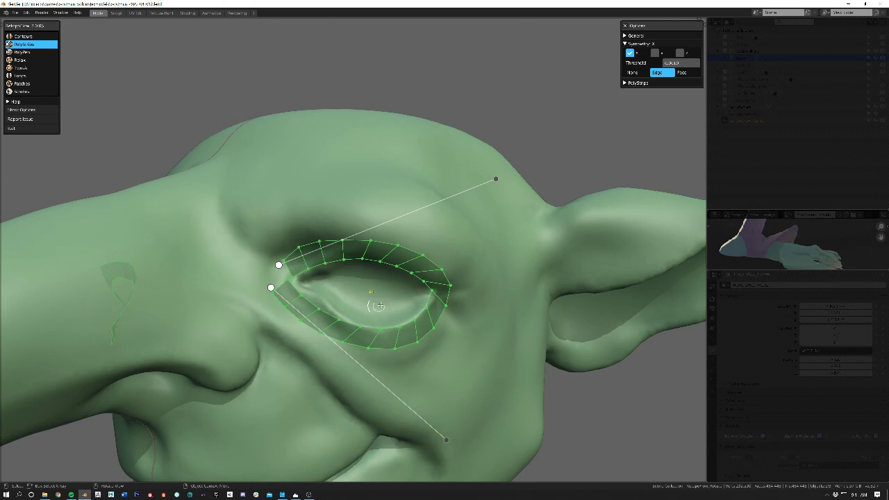
middle_drag(380, 306, 378, 305)
key(alt+a)
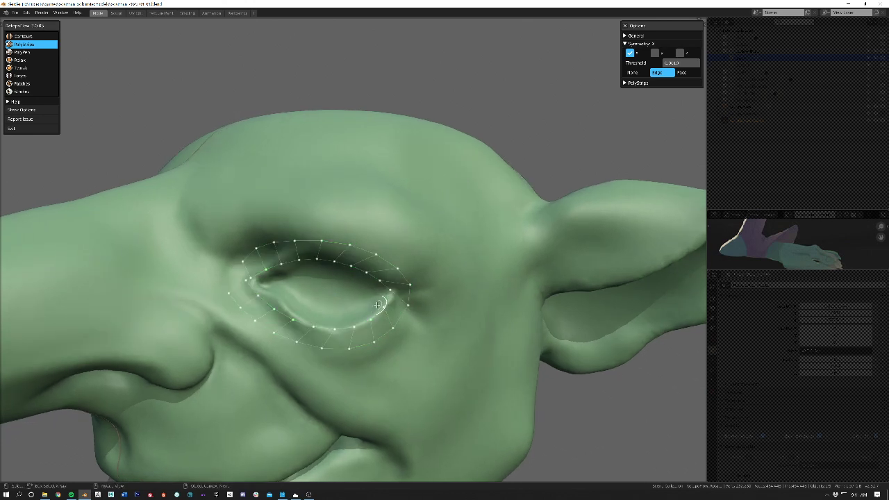
key(a)
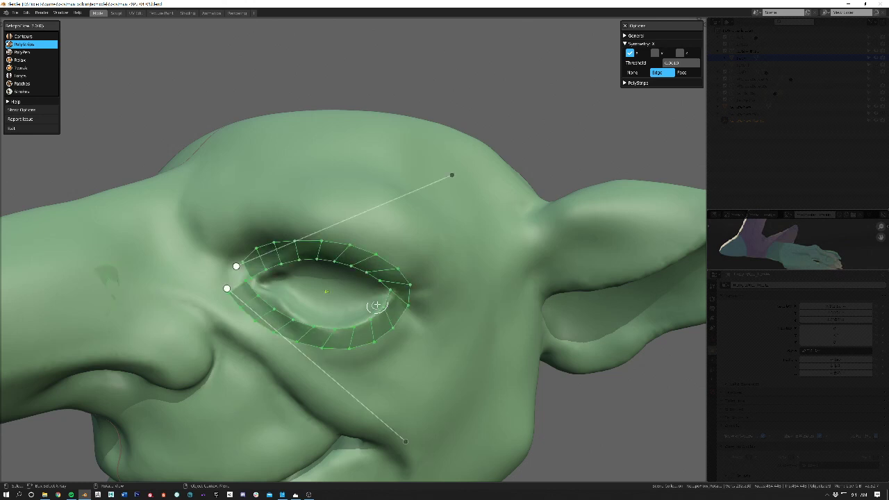
- Deselect the eye strip and use the Tweak tool to even out its vertices at the outer corner and along the lids
key(alt+a)
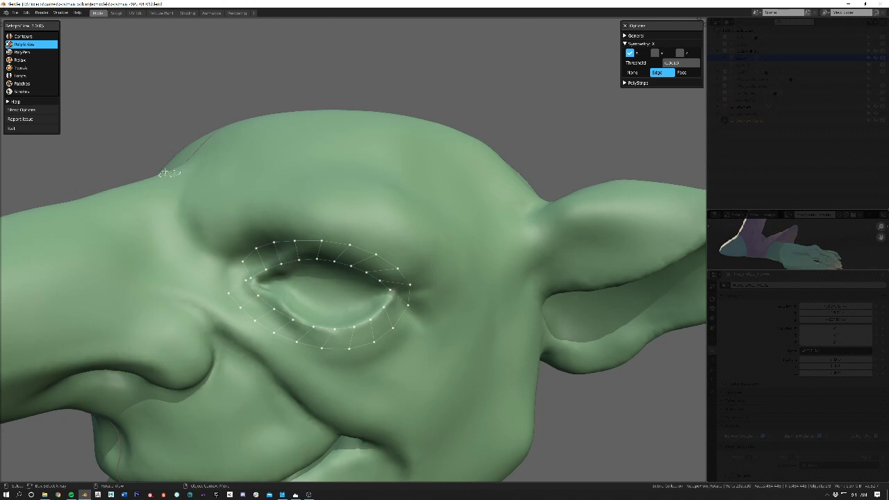
click(26, 69)
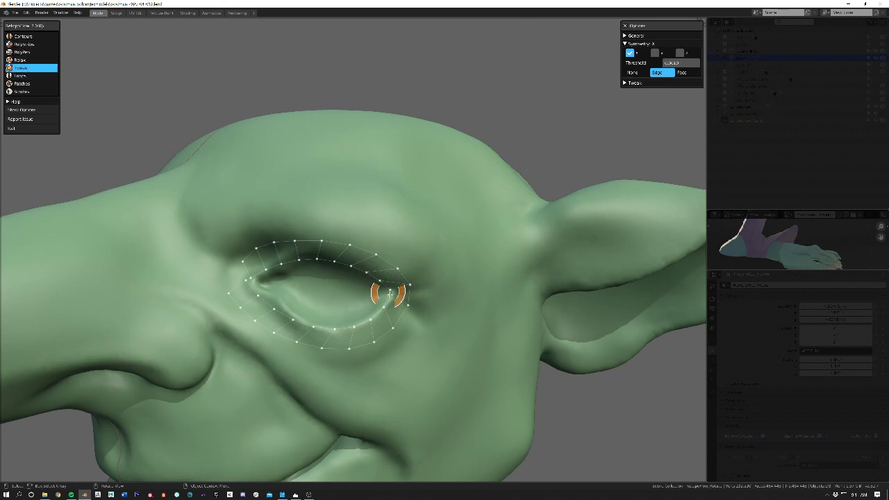
drag(391, 294, 391, 300)
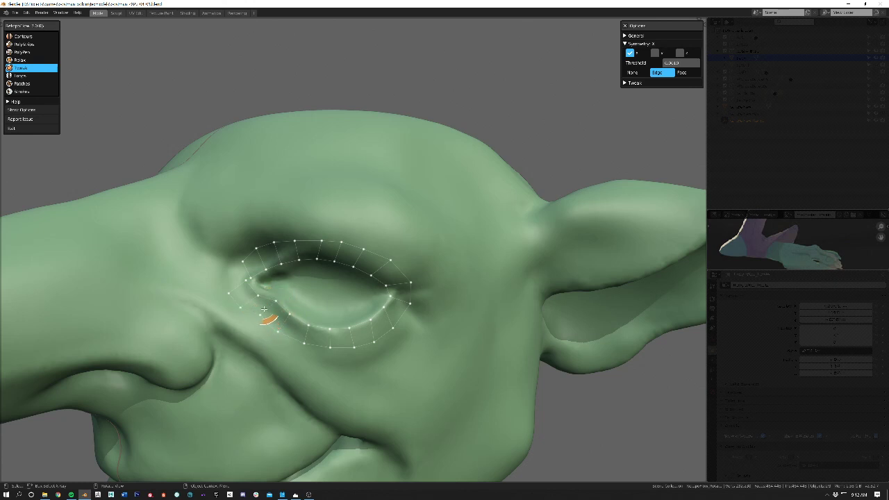
- Reposition the eye loop's inner-corner vertices so they wrap around the tear duct with even spacing
scroll(282, 299, up, 1)
scroll(239, 320, down, 1)
scroll(251, 280, up, 5)
scroll(255, 281, down, 4)
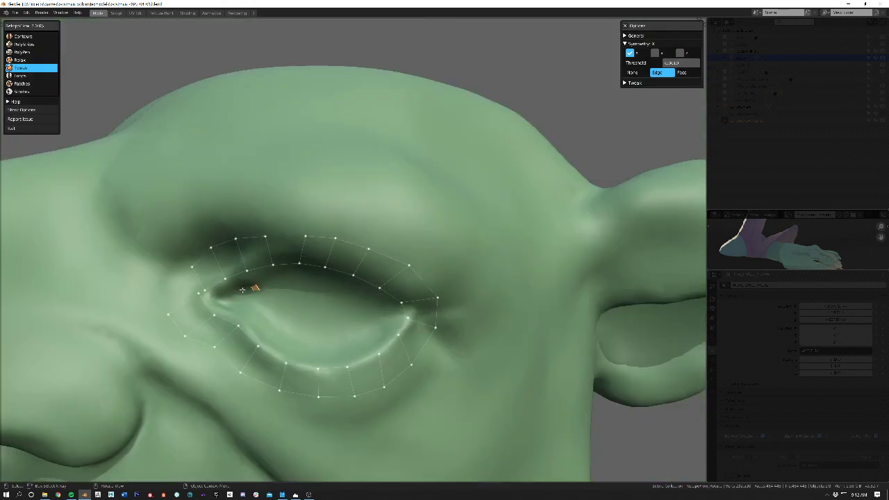
scroll(278, 277, up, 2)
middle_drag(286, 275, 307, 258)
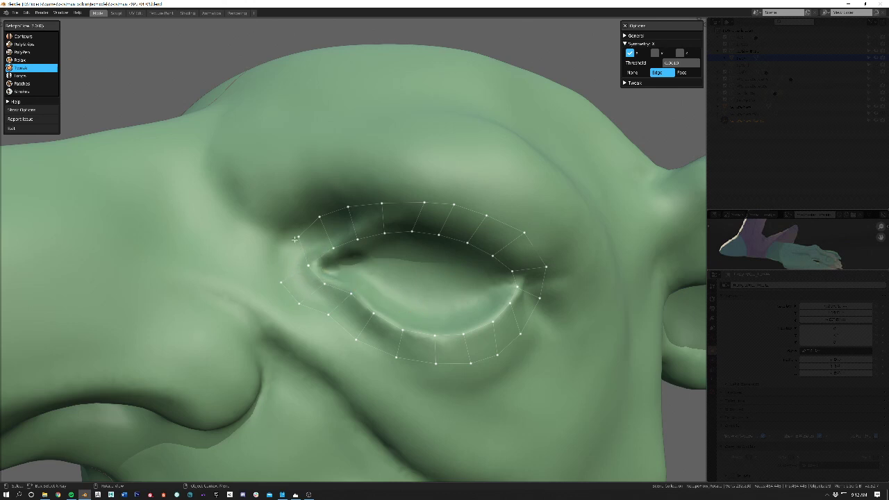
middle_drag(301, 235, 292, 250)
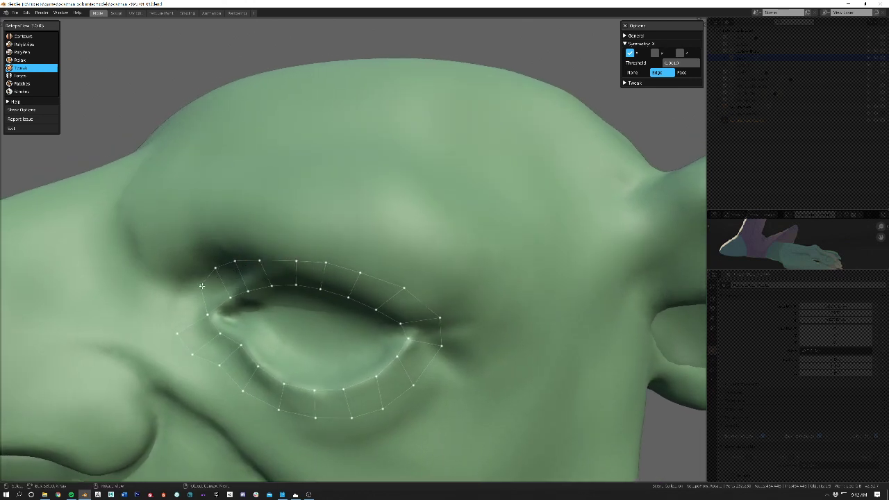
drag(189, 295, 171, 318)
middle_drag(213, 350, 367, 324)
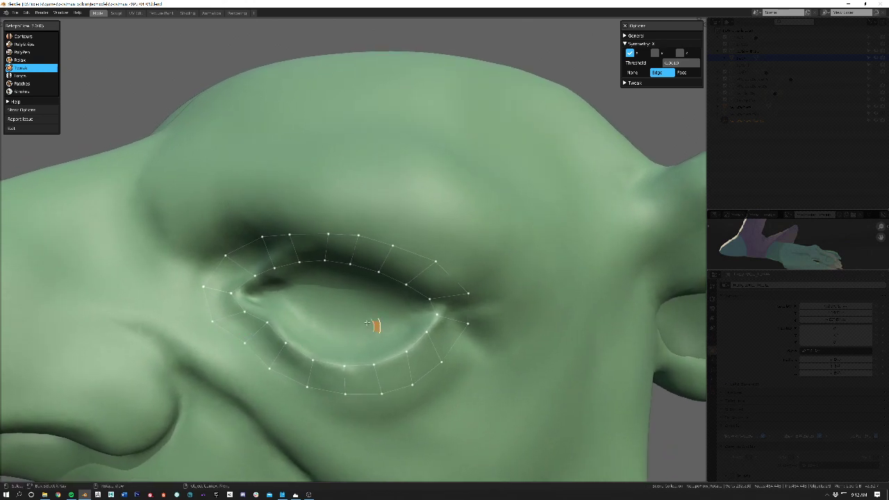
- Refine the eye loop's vertices around the outer corner and lids, and dismiss the chat notification
drag(468, 294, 464, 278)
key(Tab)
scroll(485, 314, down, 4)
middle_drag(481, 316, 479, 314)
scroll(482, 315, up, 2)
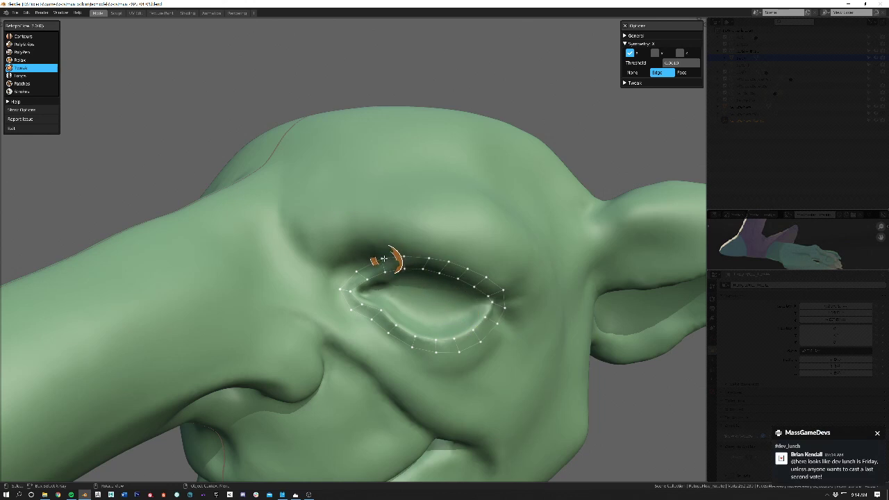
click(876, 434)
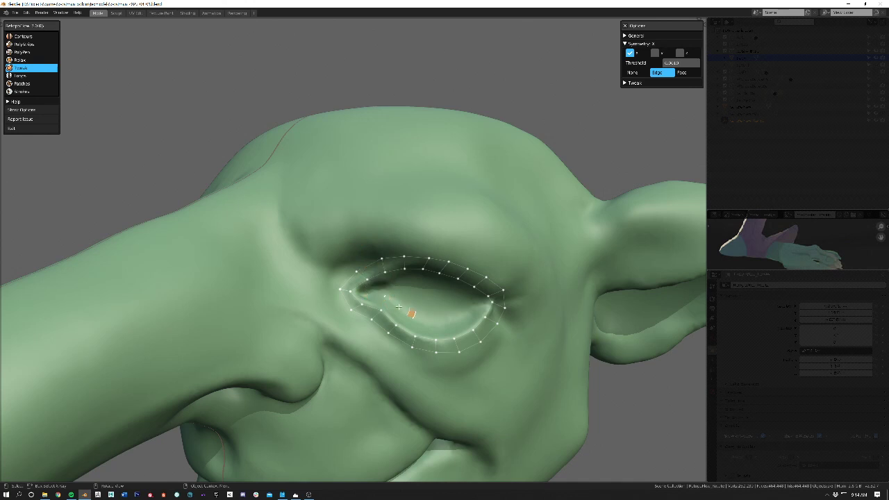
middle_drag(397, 303, 393, 302)
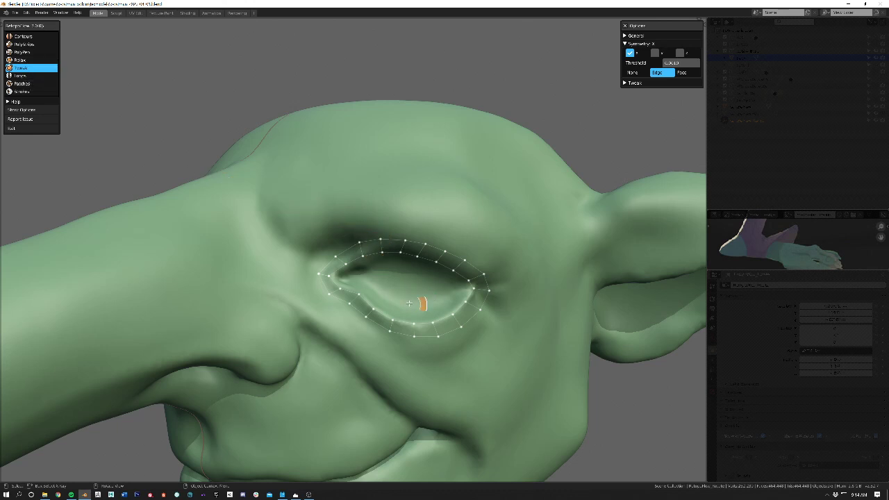
middle_drag(410, 302, 408, 301)
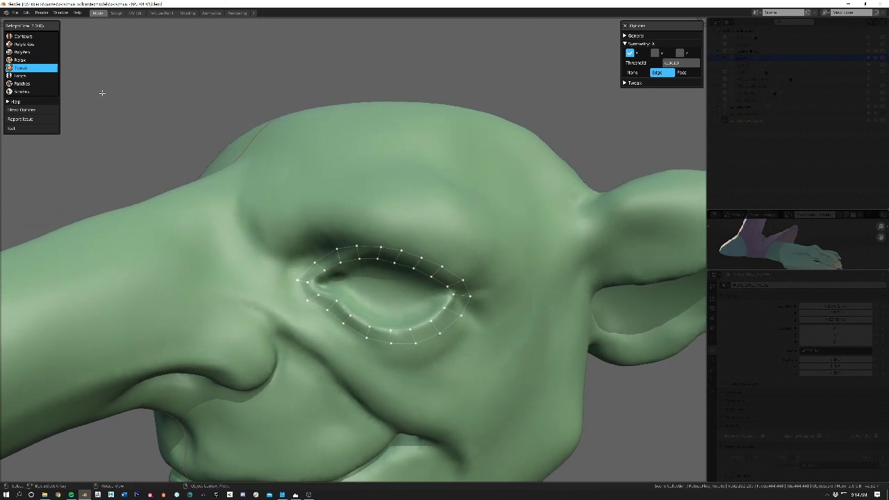
- Switch back to the PolyStrips tool with the goblin's whole face framed from the front three-quarter side
scroll(400, 302, down, 4)
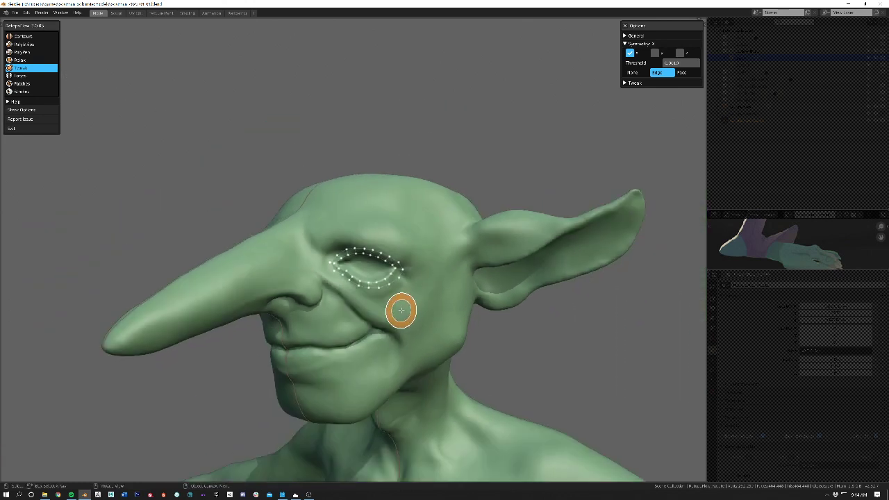
middle_drag(403, 312, 323, 244)
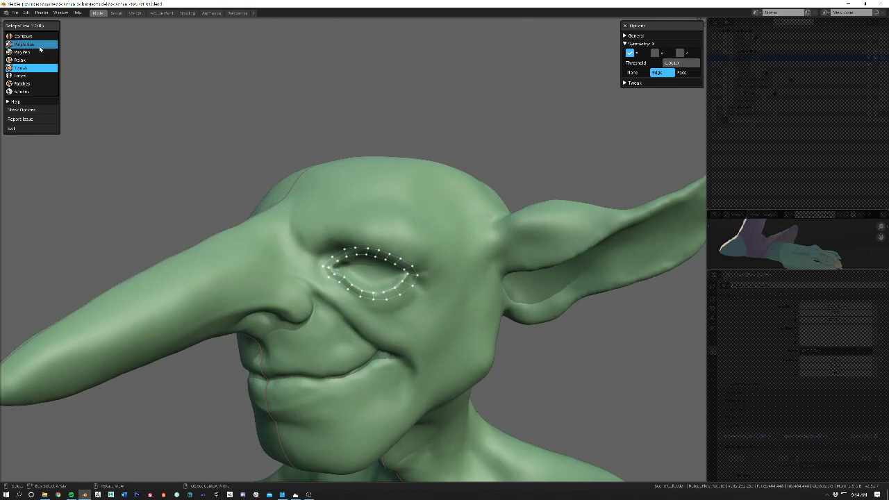
click(40, 46)
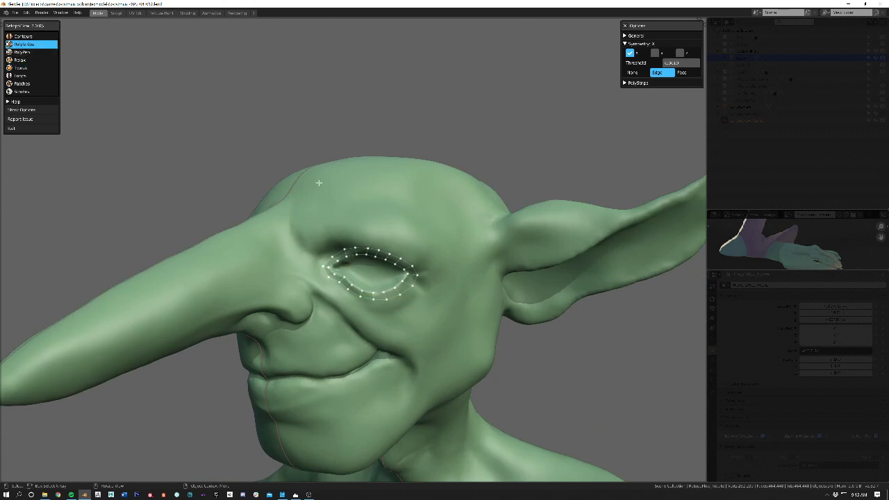
middle_drag(429, 337, 435, 310)
middle_drag(351, 288, 360, 289)
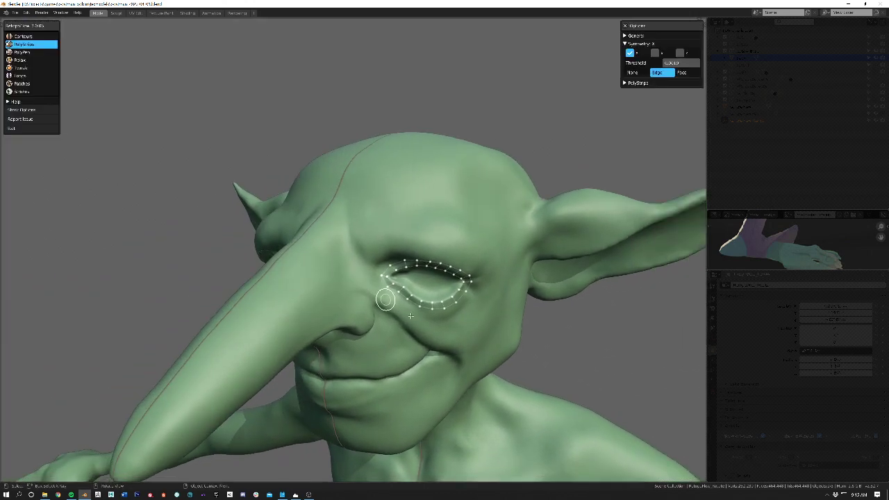
- Sketch a PolyStrips strip along the lips from the upper lip's midline around the mouth corner to the lower lip's midline
middle_drag(433, 331, 396, 319)
scroll(436, 322, up, 2)
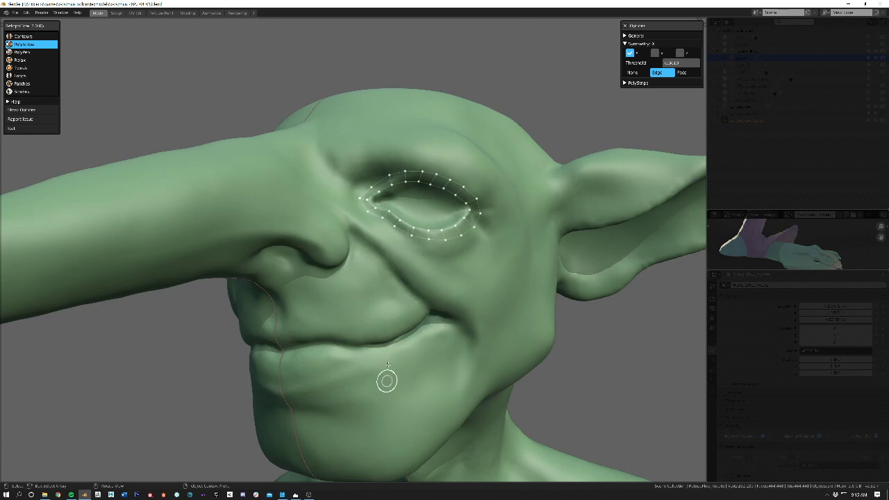
mouse_move(315, 327)
middle_down()
mouse_move(337, 327)
mouse_move(334, 291)
middle_up()
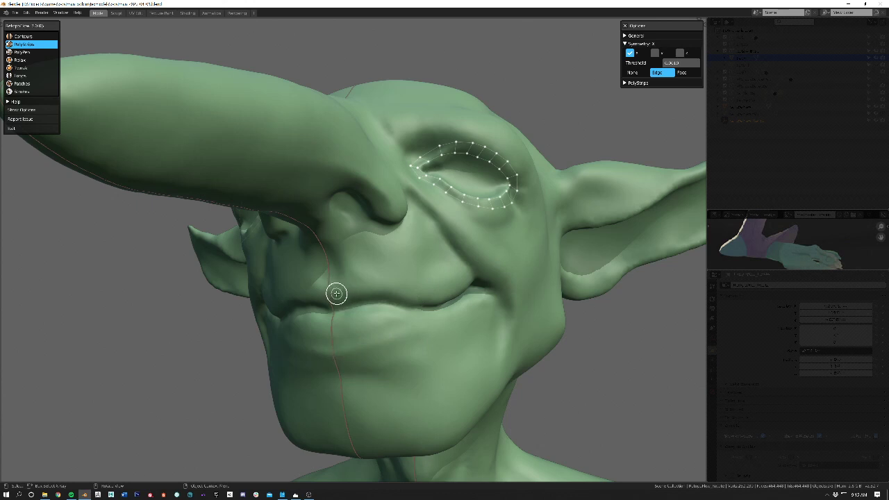
mouse_move(336, 293)
mouse_down()
mouse_move(435, 295)
mouse_move(482, 270)
mouse_move(503, 294)
mouse_move(425, 324)
mouse_move(342, 319)
mouse_up()
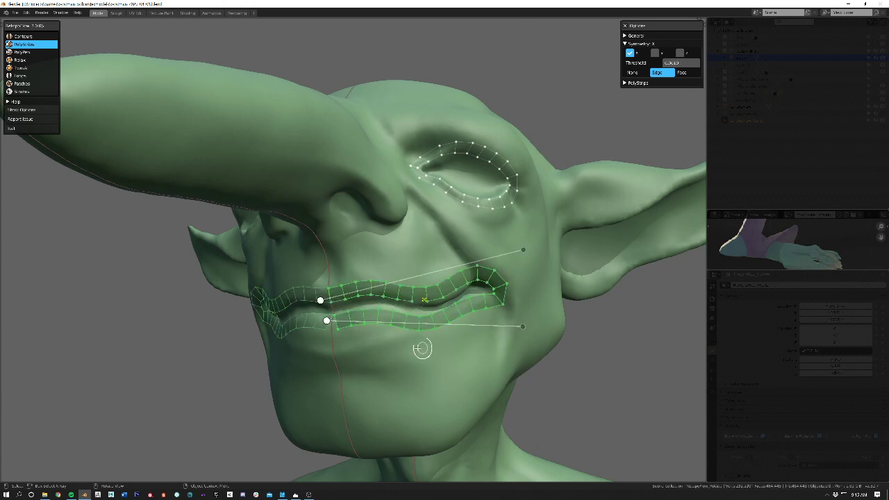
- Reduce the mouth strip's segment count until its quads are coarser along both lips, and deselect it
mouse_move(389, 341)
middle_down()
mouse_move(417, 342)
mouse_move(385, 346)
middle_up()
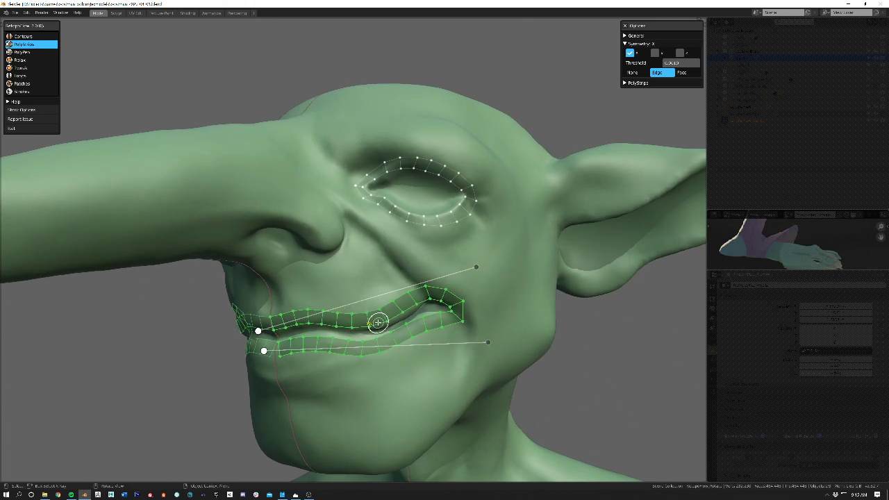
shift+scroll(378, 322, down, 2)
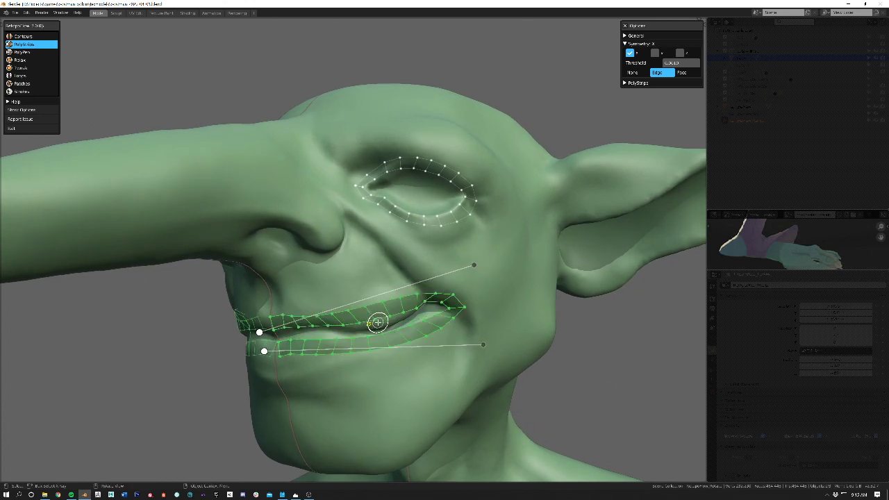
shift+scroll(378, 323, down, 1)
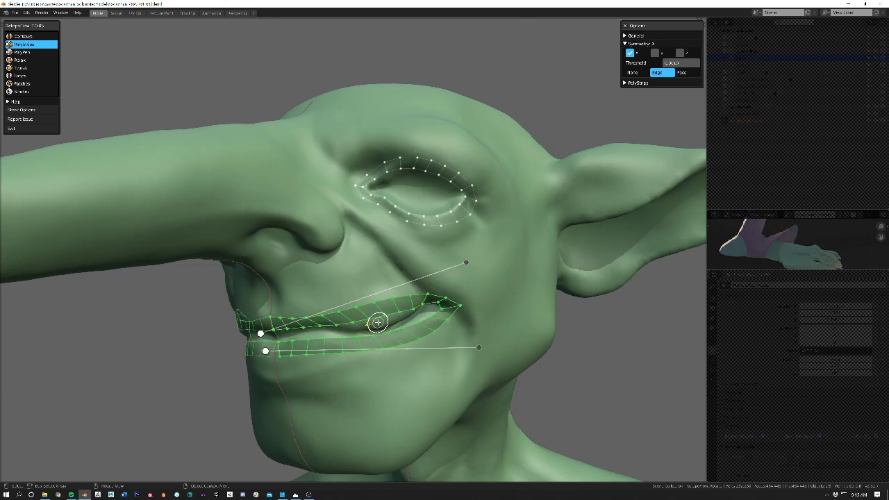
shift+scroll(378, 322, down, 1)
shift+scroll(378, 322, down, 2)
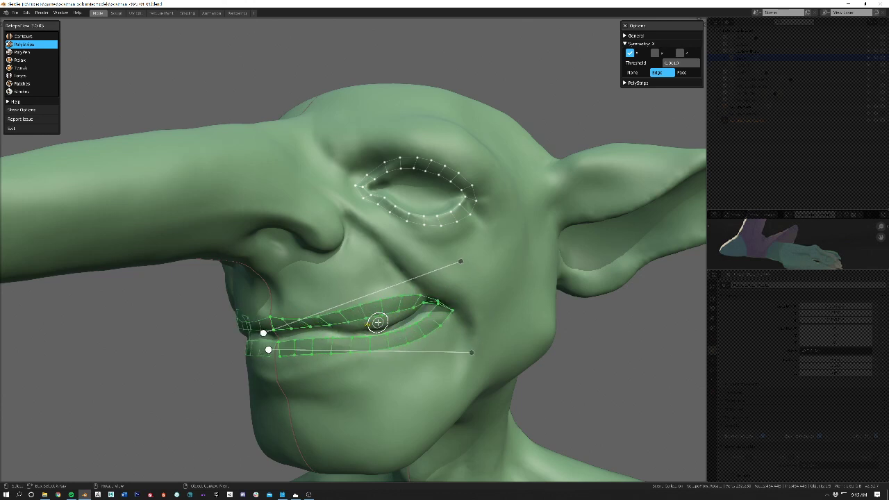
shift+scroll(378, 322, down, 1)
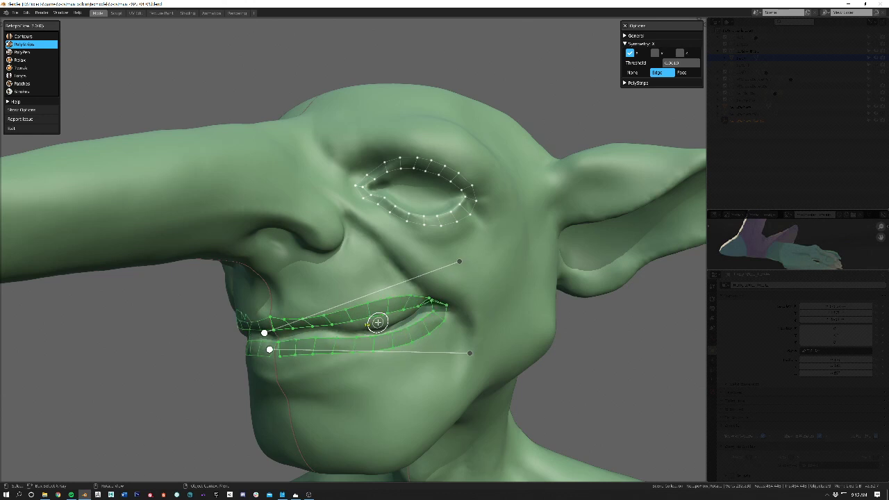
shift+scroll(378, 323, down, 1)
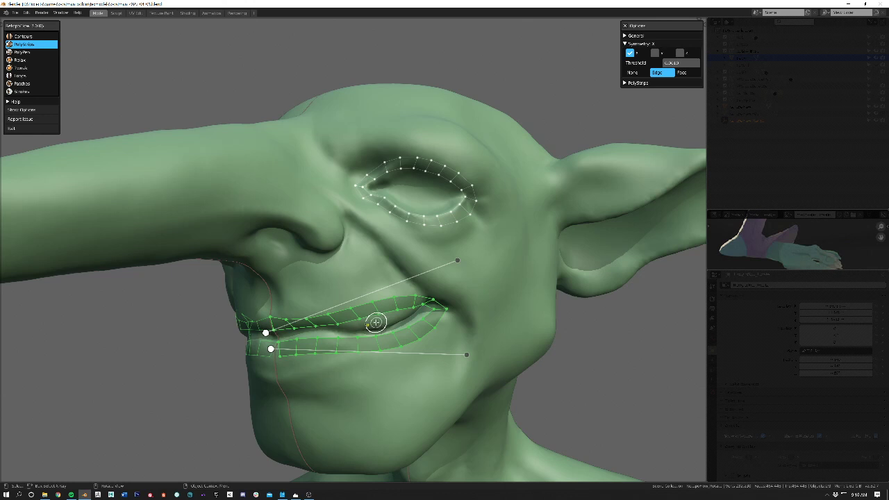
key(alt+a)
- With the Tweak tool and a smaller brush, lower the upper lip strip's two midline vertices toward the lip seam
middle_drag(384, 323, 402, 323)
scroll(404, 323, up, 2)
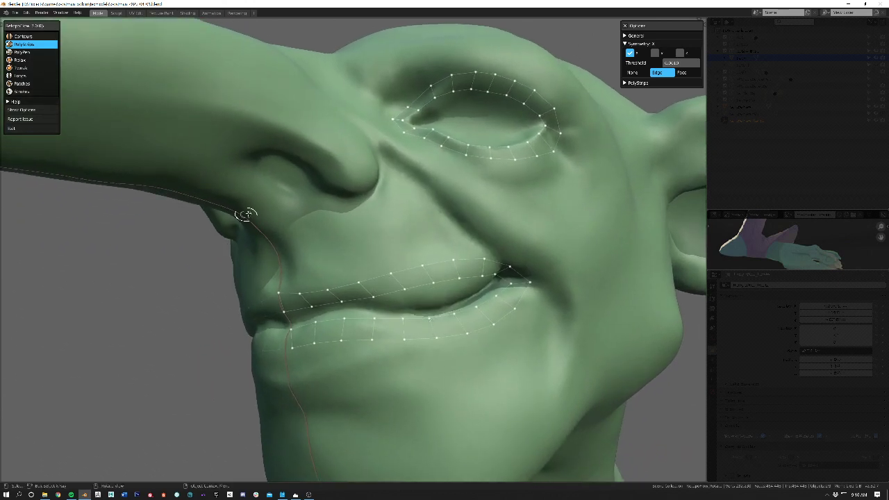
click(27, 67)
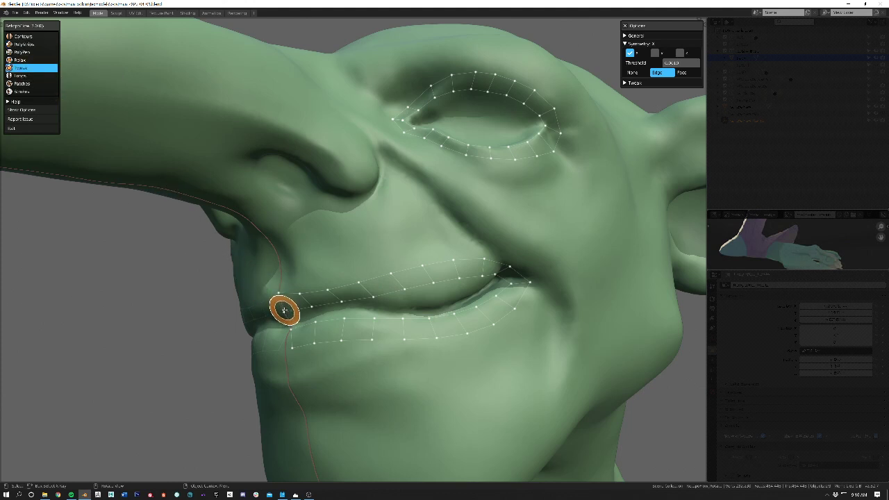
key(f)
click(280, 310)
drag(284, 311, 288, 324)
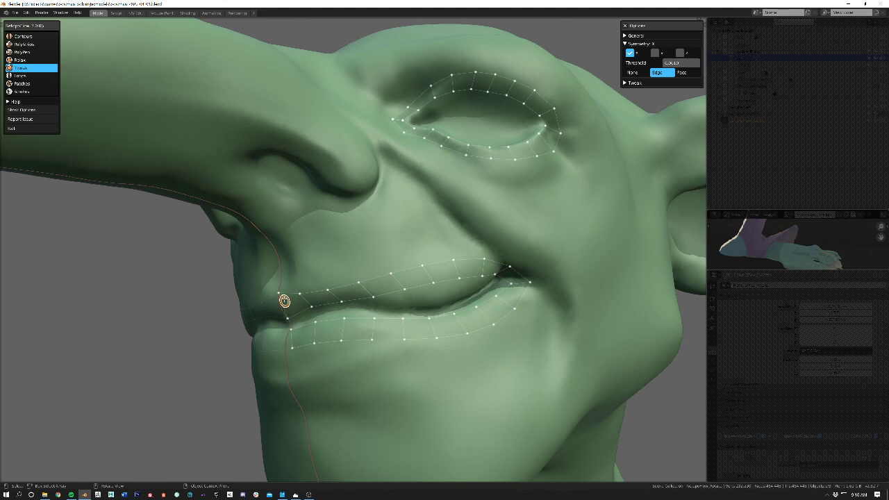
drag(280, 292, 282, 307)
- Even out the vertex spacing along both lips and widen the strip around the mouth corner
mouse_move(337, 288)
middle_down()
mouse_move(366, 296)
mouse_move(415, 341)
middle_up()
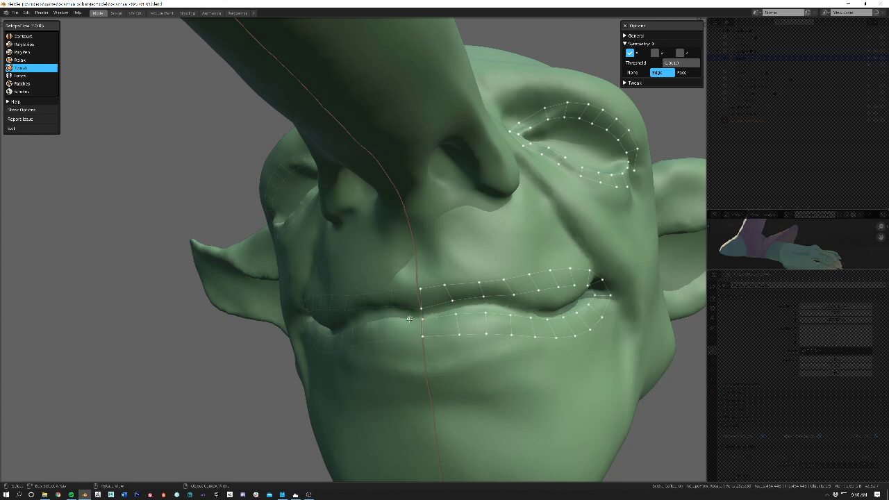
middle_drag(448, 313, 433, 312)
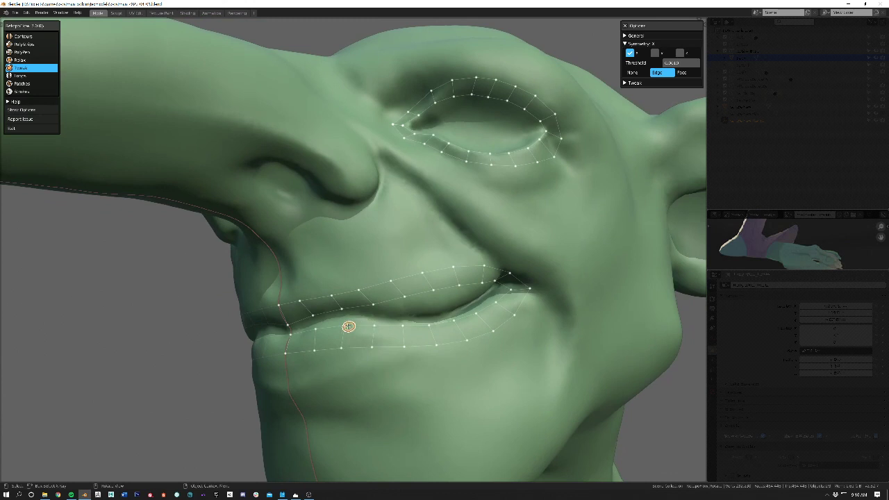
mouse_move(341, 341)
mouse_down()
mouse_move(341, 349)
mouse_move(341, 337)
mouse_up()
middle_drag(378, 284, 387, 296)
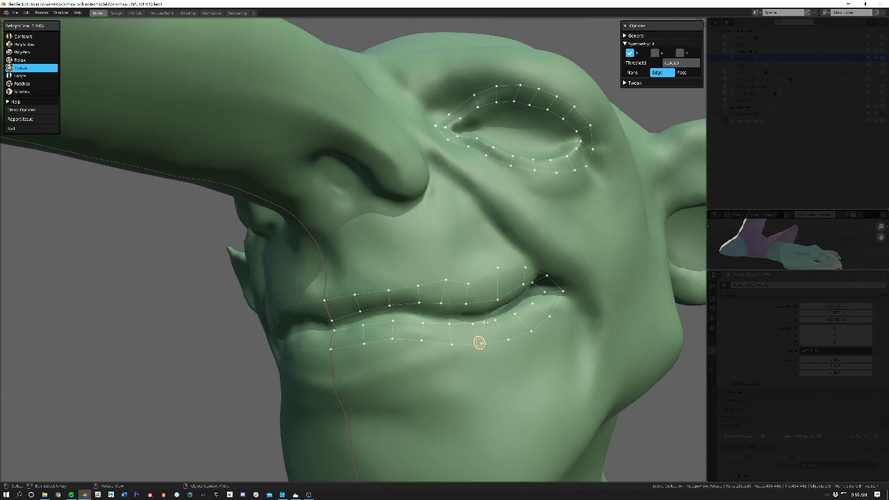
drag(493, 266, 496, 290)
middle_drag(530, 295, 522, 294)
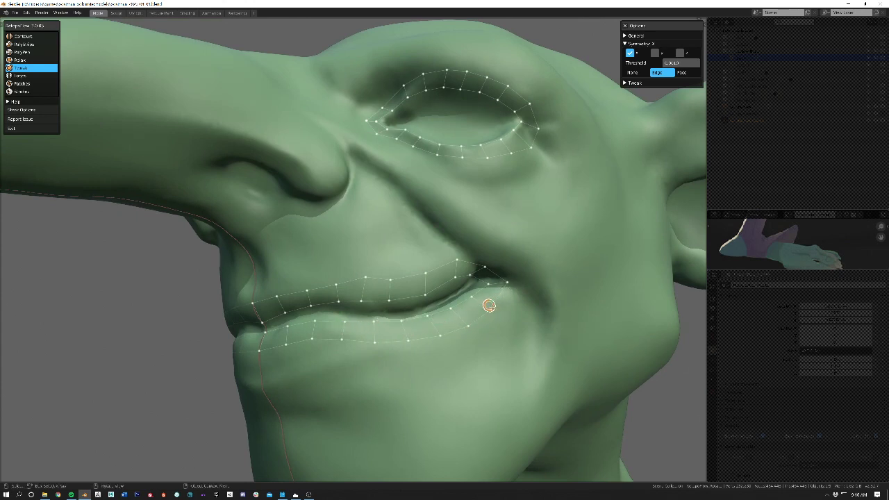
drag(487, 259, 475, 252)
drag(509, 284, 509, 303)
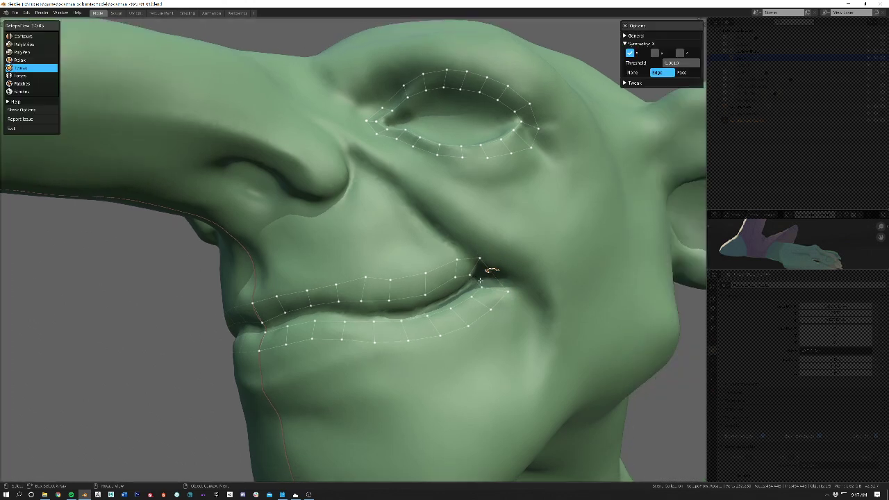
- Use the Loops tool to add an edge across the strip at the mouth corner, and return to the Tweak tool
click(18, 75)
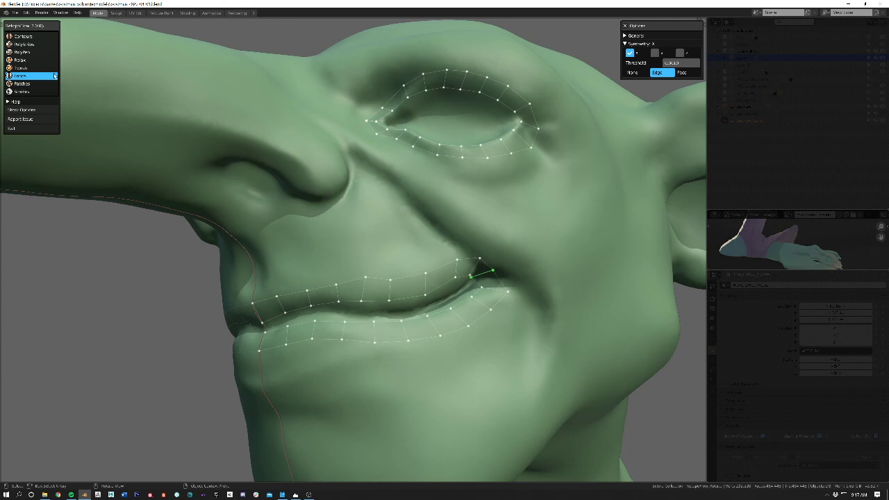
click(24, 44)
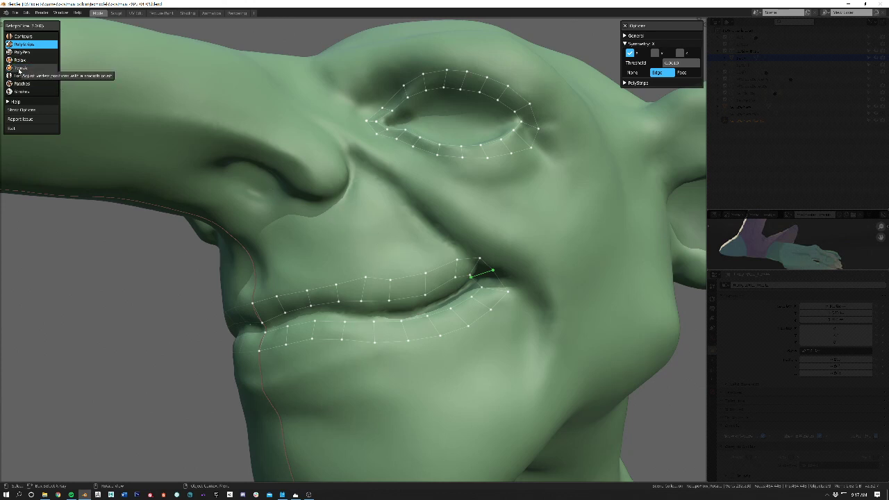
click(18, 69)
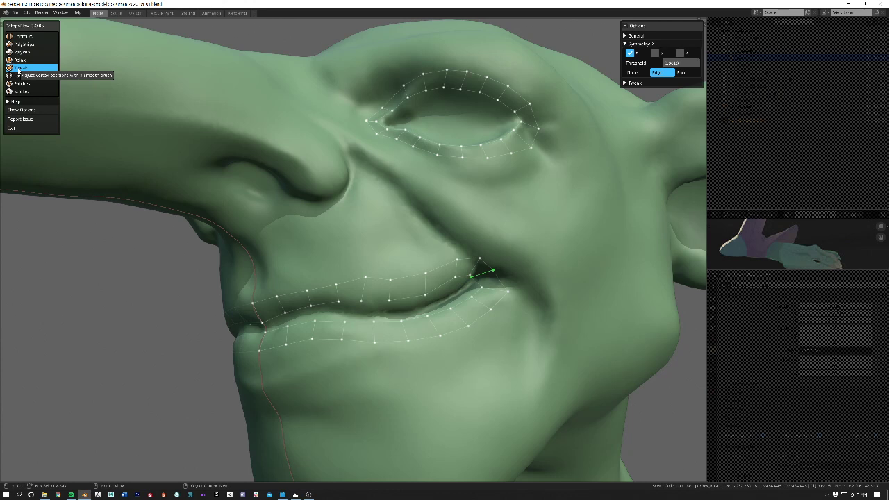
- Reposition the vertices around the mouth corner so the strip wraps outward around the lip crease
scroll(445, 257, up, 2)
scroll(476, 277, up, 2)
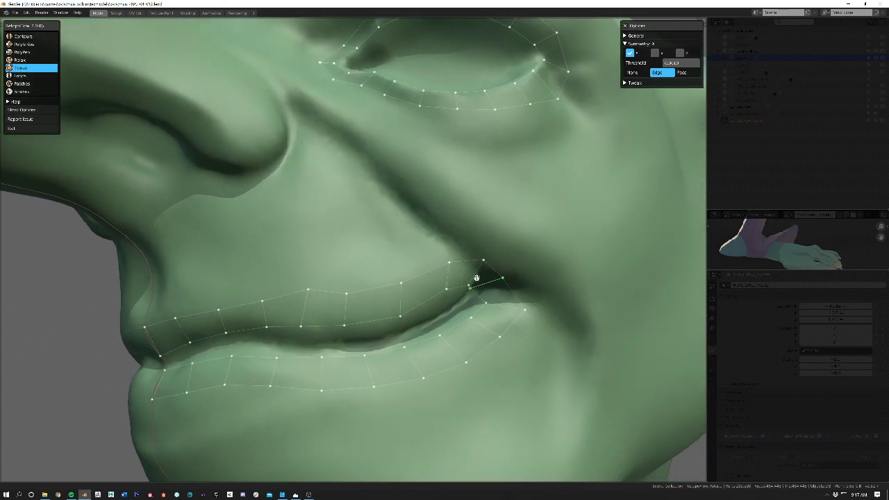
shift+middle_drag(476, 278, 457, 272)
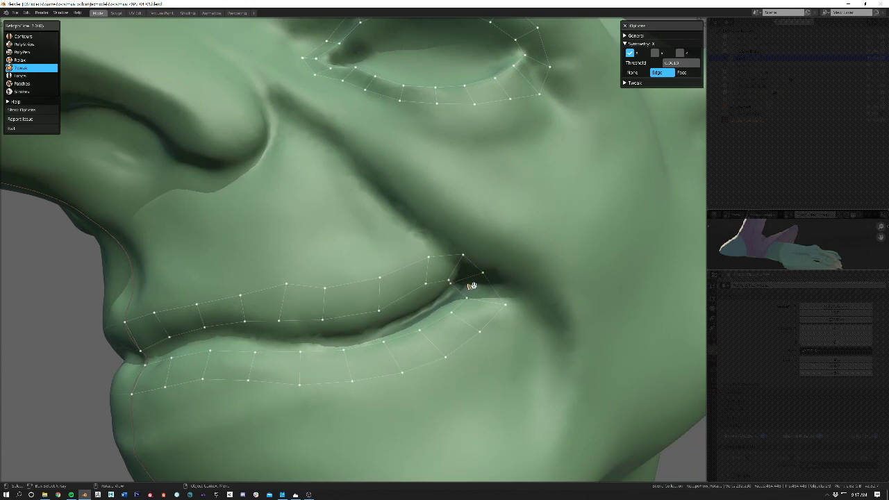
shift+middle_drag(472, 286, 382, 247)
drag(363, 246, 421, 237)
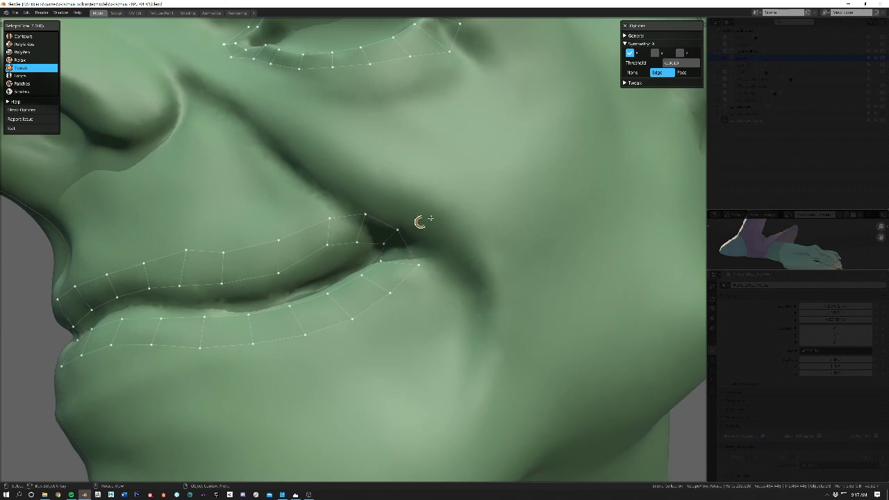
middle_drag(441, 246, 483, 264)
scroll(443, 252, down, 2)
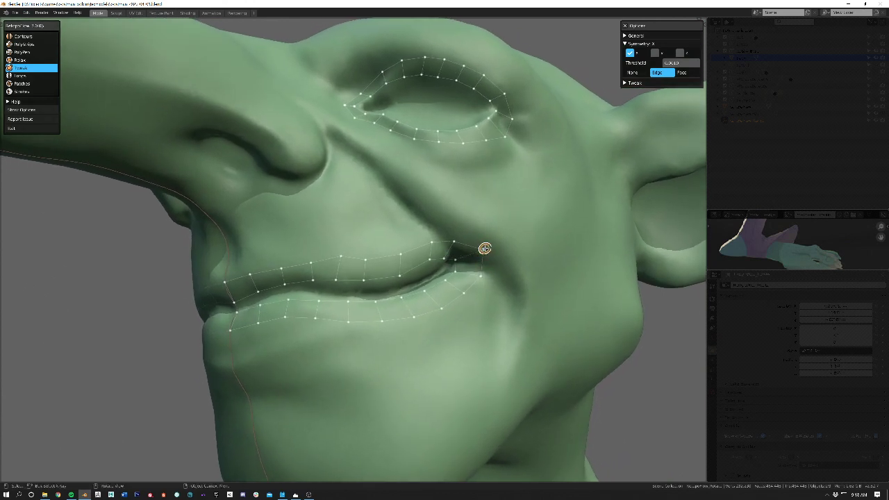
middle_drag(476, 282, 457, 289)
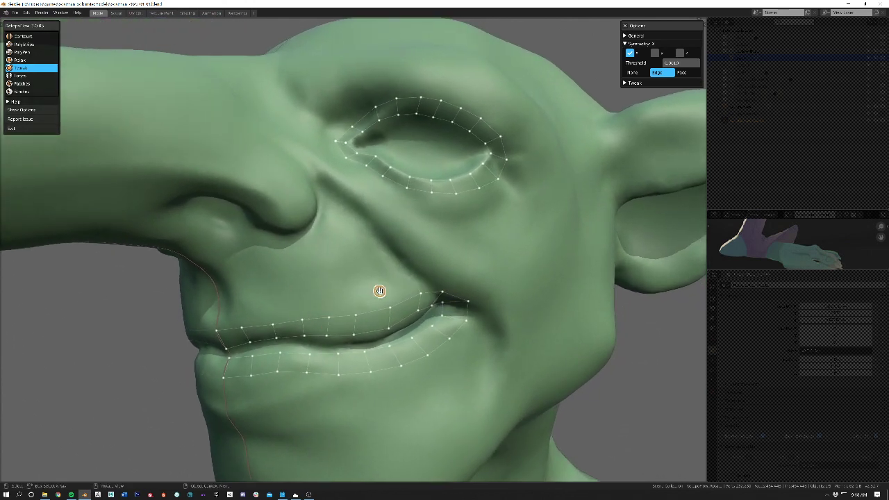
- Draw a PolyStrips strip from the nose bridge under the eye, around the cheek fold and down to the chin's midline
scroll(375, 290, down, 3)
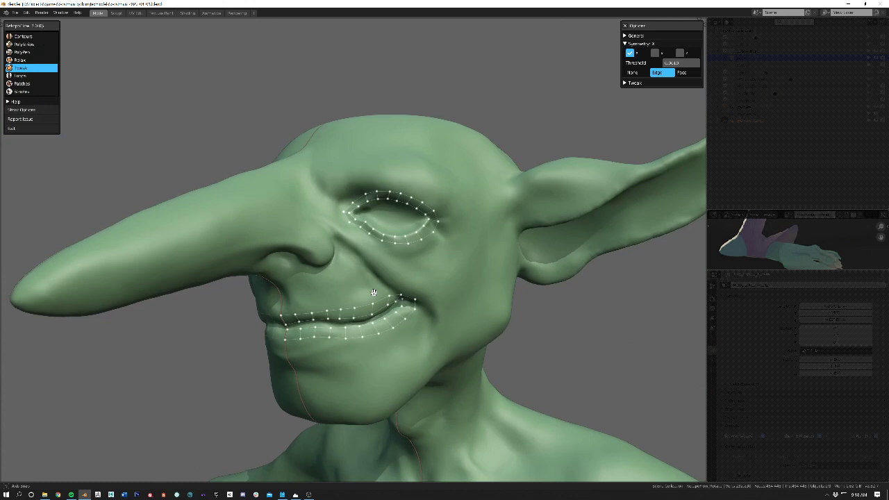
middle_drag(374, 293, 371, 292)
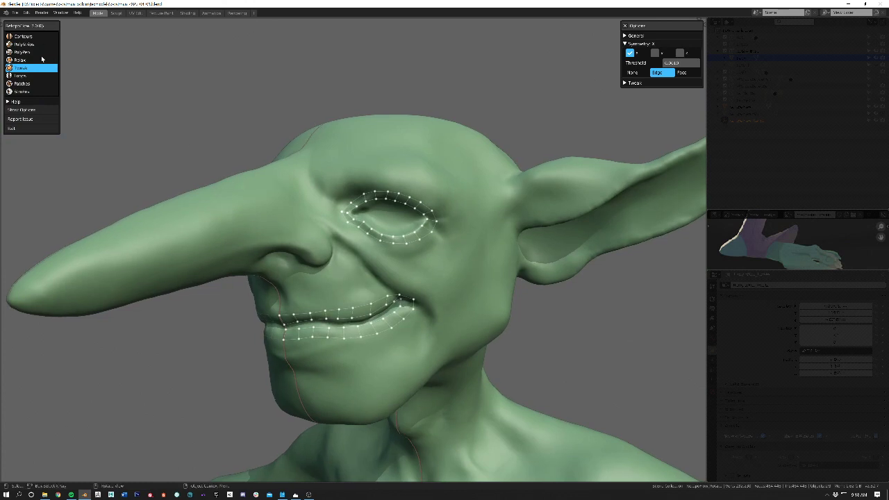
click(28, 44)
middle_drag(337, 240, 337, 247)
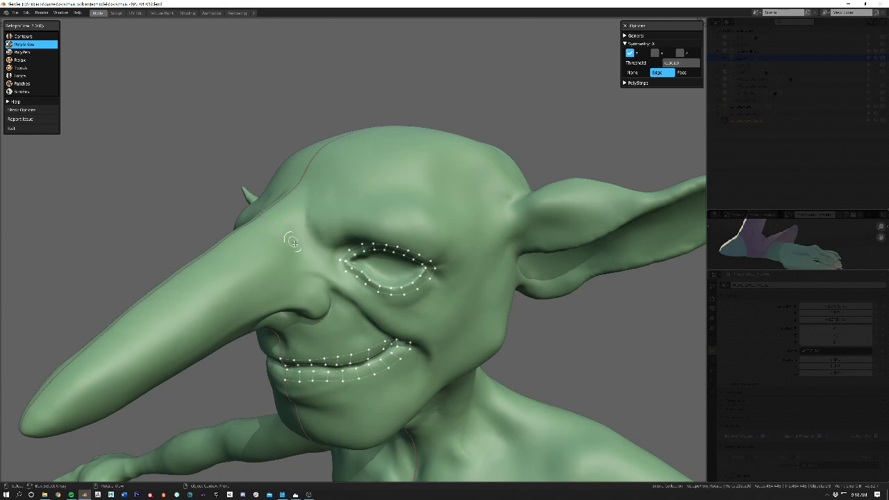
mouse_move(323, 268)
mouse_down()
mouse_move(441, 339)
mouse_move(437, 363)
mouse_move(412, 386)
mouse_move(306, 422)
mouse_up()
- Examine the cheek strip's path and segment flow against the eye and mouth loops from several angles
middle_drag(372, 372, 375, 372)
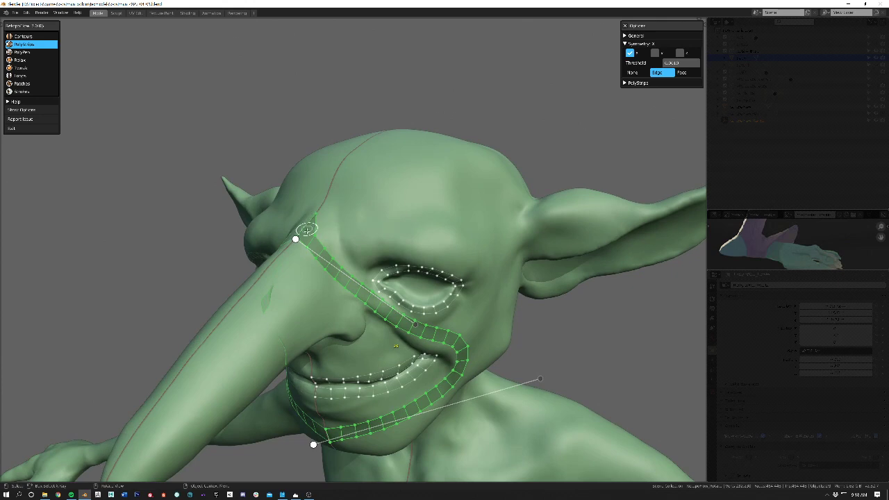
mouse_move(337, 306)
middle_down()
mouse_move(341, 293)
mouse_move(336, 304)
middle_up()
scroll(336, 303, up, 2)
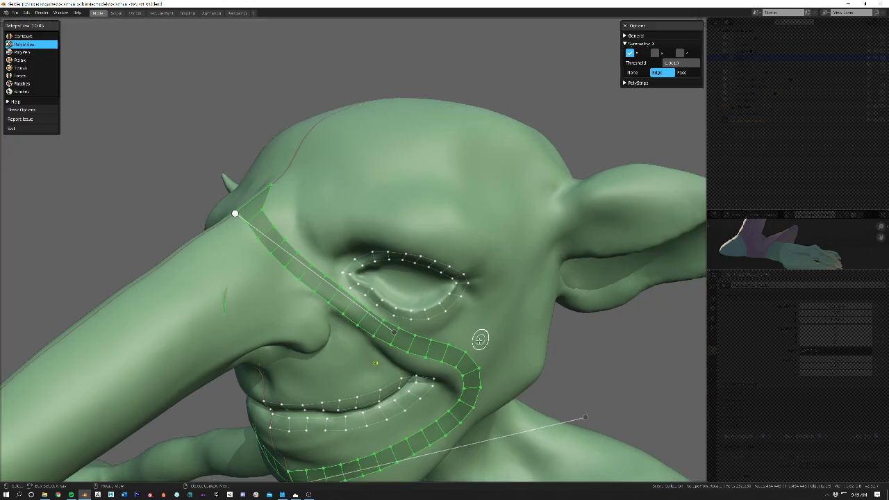
middle_drag(481, 331, 479, 323)
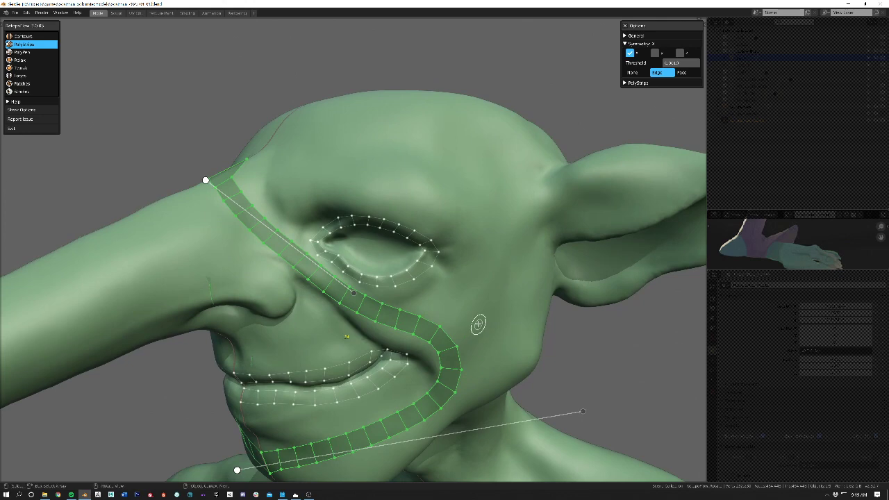
scroll(478, 323, up, 2)
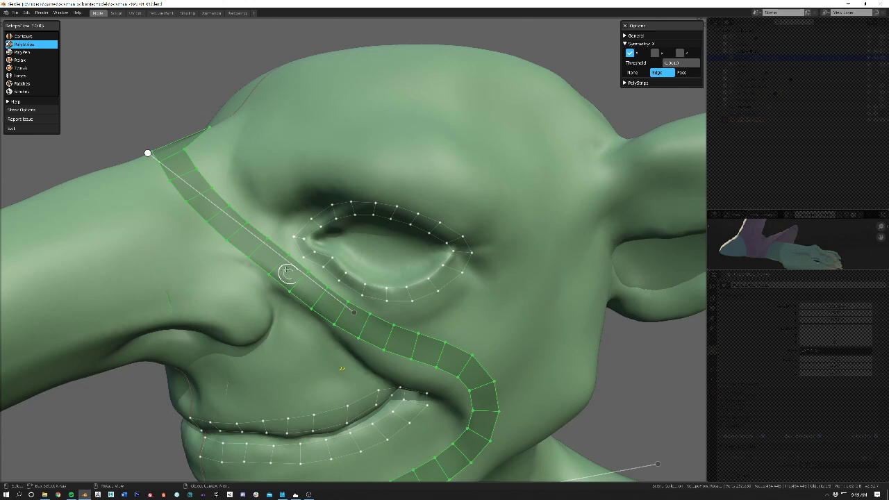
middle_drag(386, 346, 386, 324)
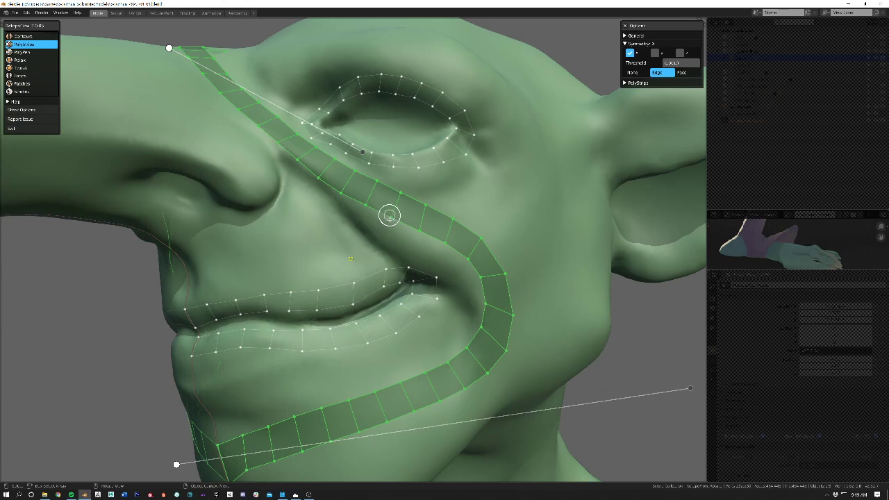
middle_drag(390, 250, 388, 264)
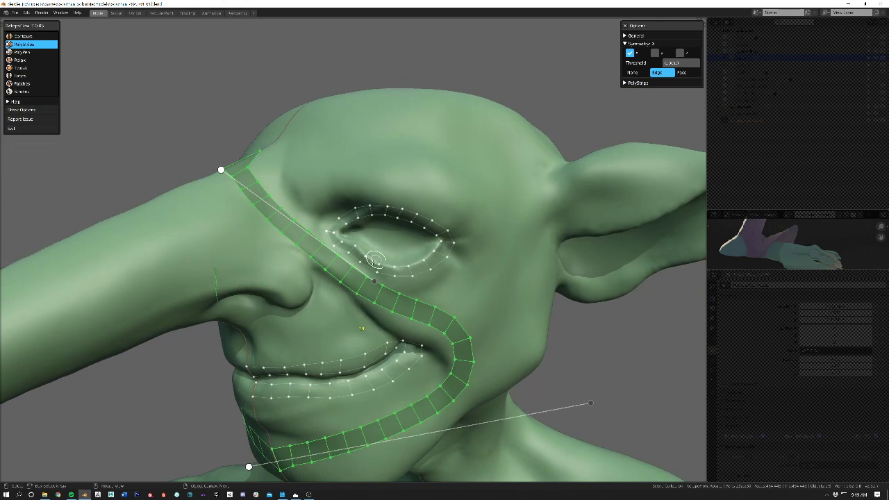
middle_drag(408, 317, 412, 319)
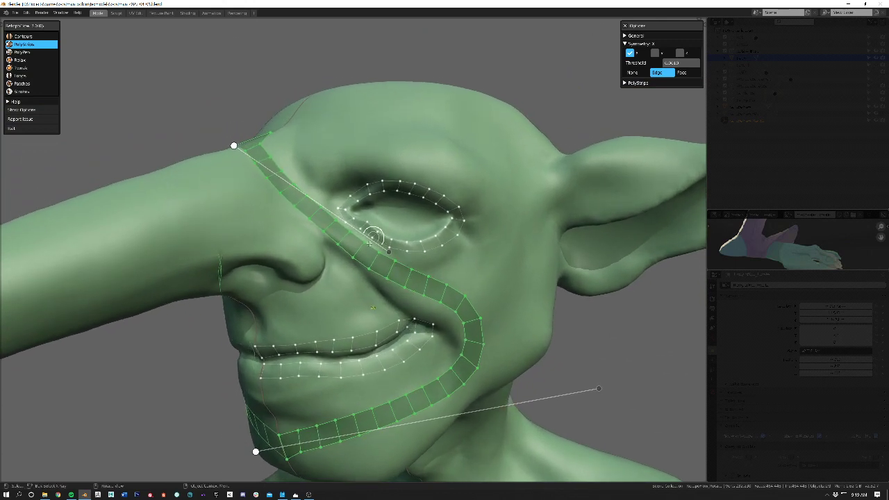
- Use the Tweak tool to align the cheek strip's end with the nose bridge's midline and even out its first segments beside the nose
key(alt+a)
middle_drag(366, 257, 371, 274)
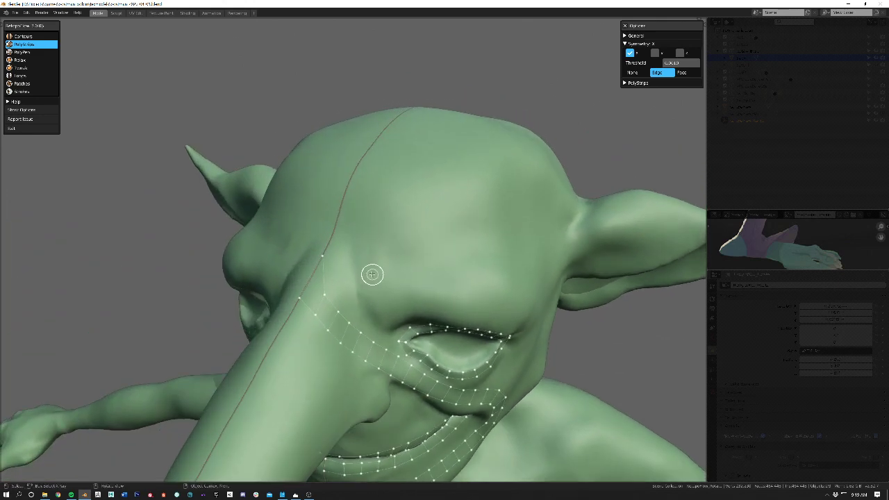
click(23, 67)
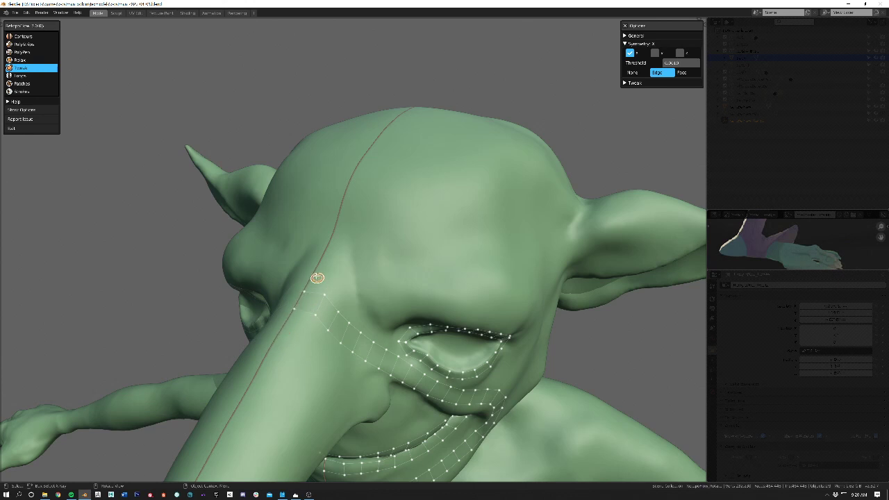
middle_drag(343, 333, 340, 324)
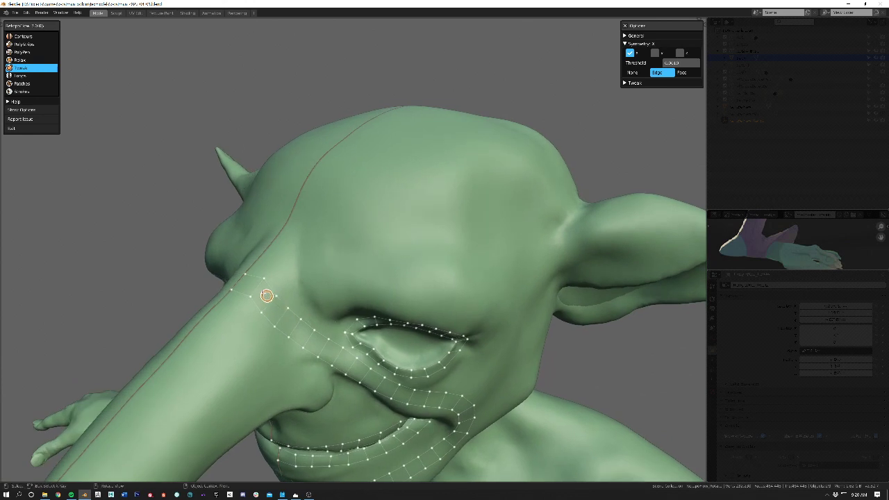
click(285, 292)
mouse_move(250, 292)
mouse_down()
mouse_move(217, 307)
mouse_move(240, 313)
mouse_move(233, 320)
mouse_up()
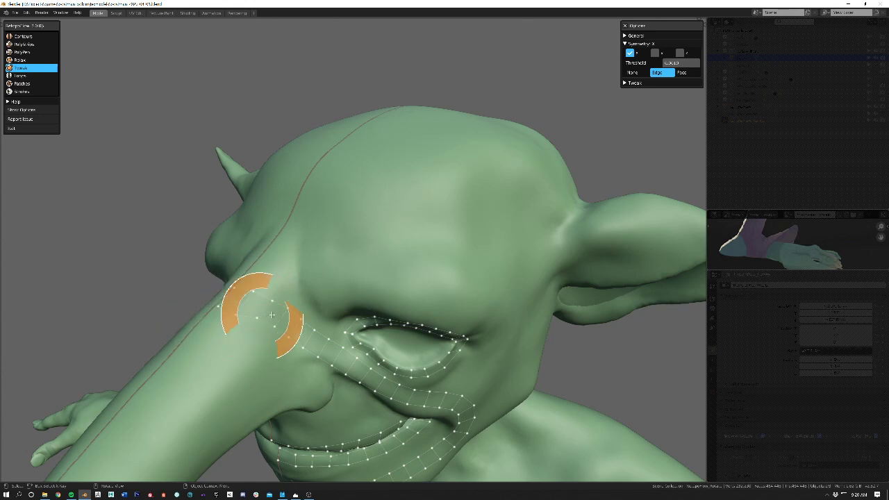
mouse_move(285, 308)
mouse_down()
mouse_move(279, 319)
mouse_move(239, 308)
mouse_move(257, 334)
mouse_move(288, 323)
mouse_move(299, 350)
mouse_up()
middle_drag(281, 337, 324, 357)
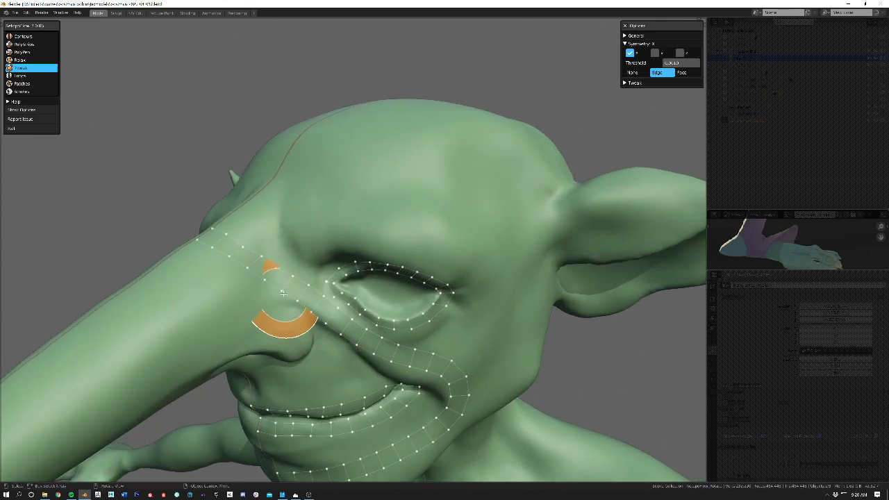
- Resize the Tweak brush and reposition the strip's chin vertices into evenly spaced segments running from the midline
middle_drag(298, 288, 361, 351)
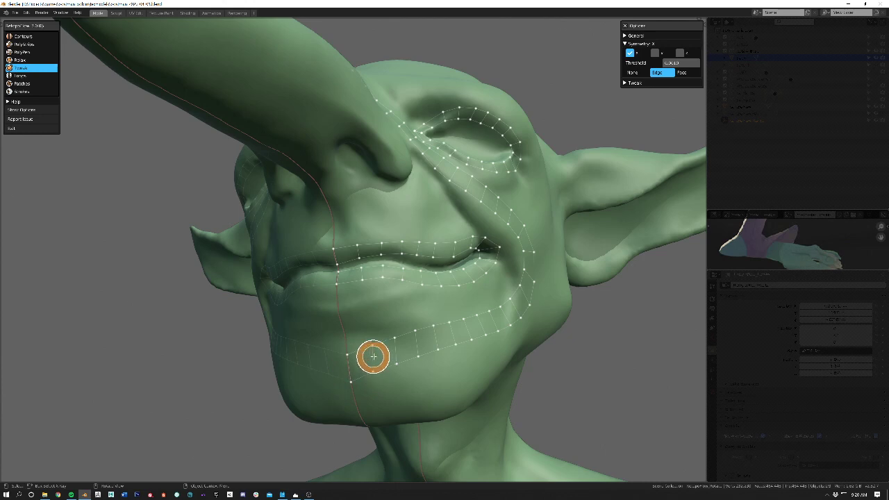
key(f)
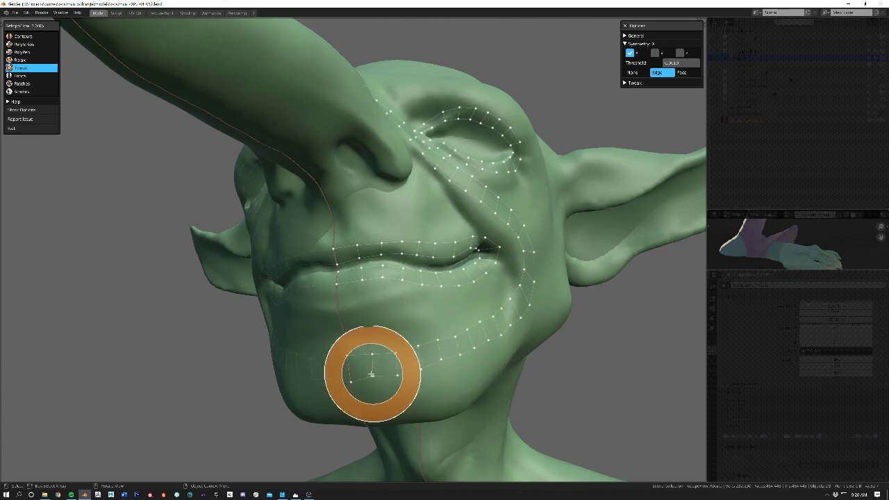
key(f)
click(358, 357)
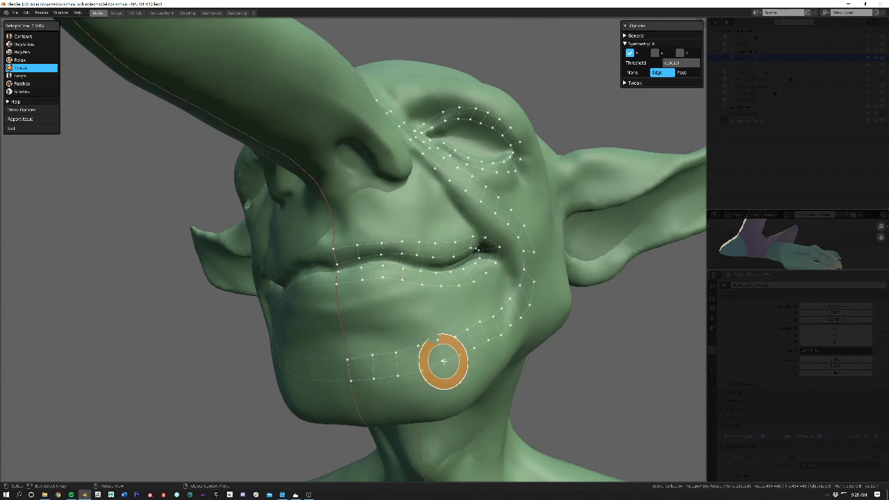
middle_drag(457, 363, 467, 368)
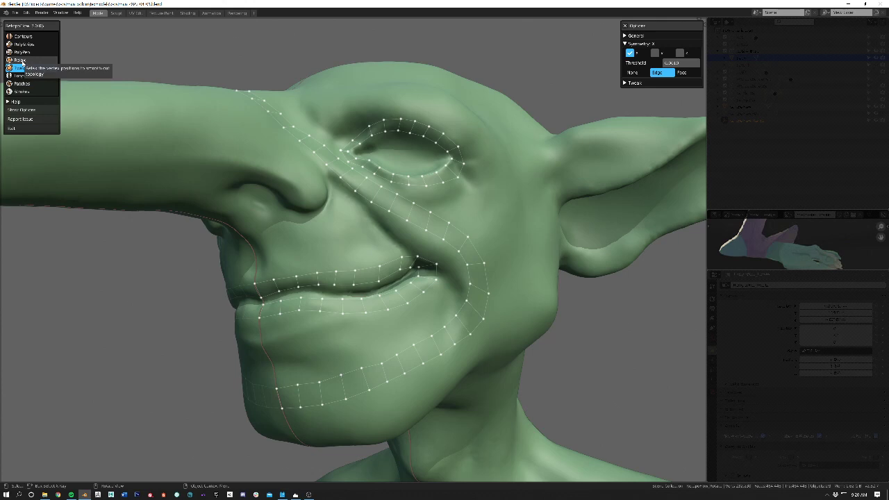
- Smooth the vertex spacing of the strip around the chin, cheek and nose with the Relax tool
click(22, 61)
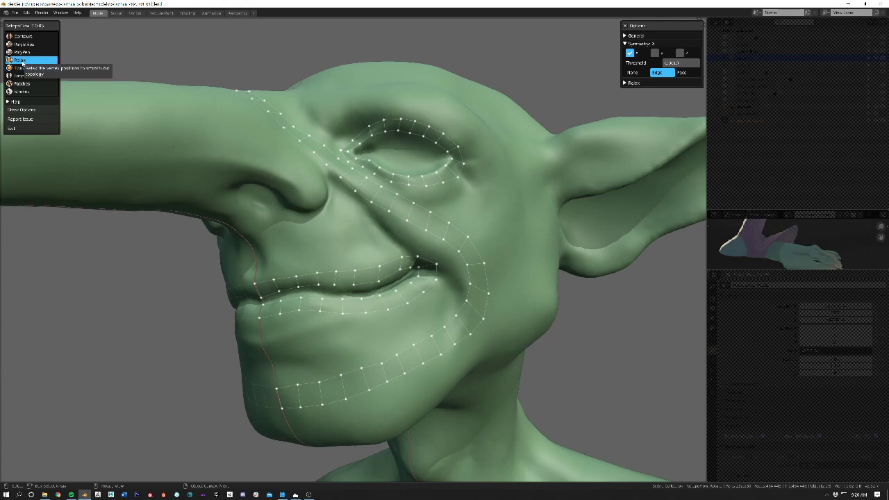
mouse_move(337, 350)
middle_down()
mouse_move(348, 334)
mouse_move(304, 312)
middle_up()
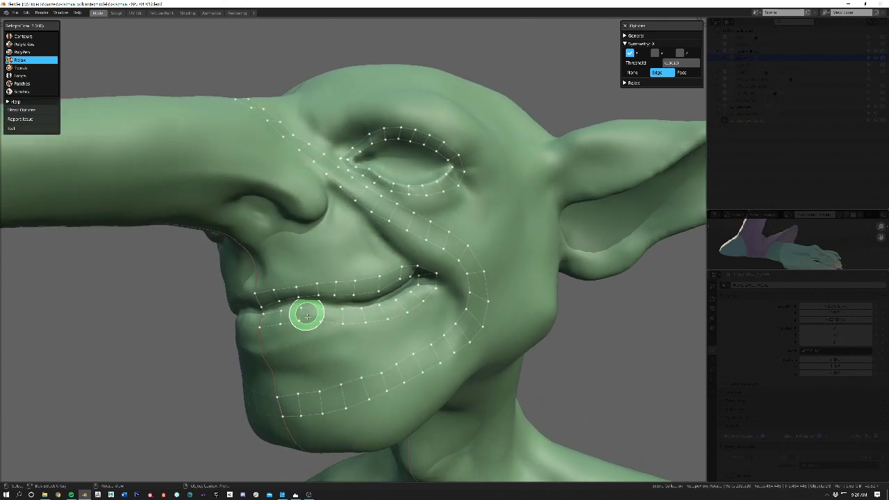
middle_drag(432, 360, 385, 360)
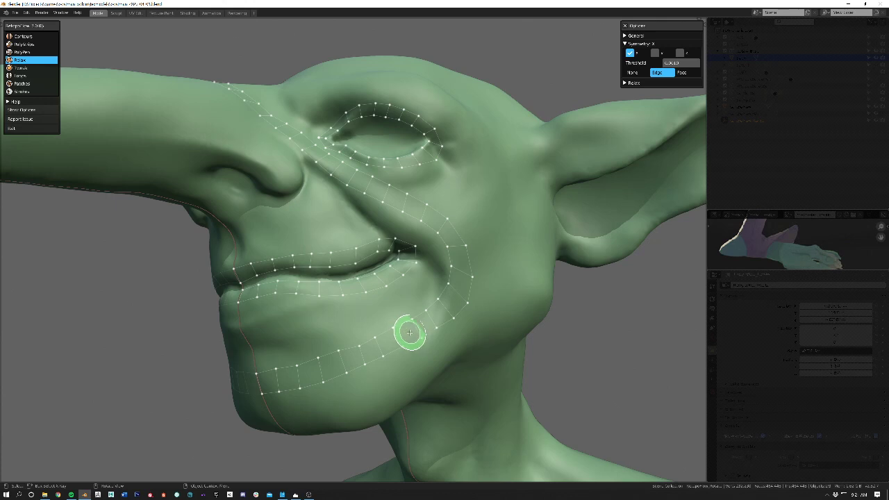
key(Tab)
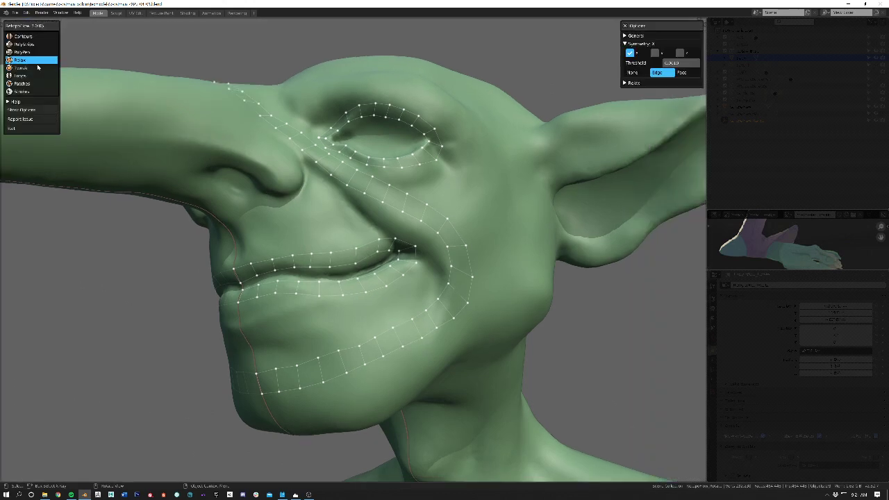
mouse_move(358, 306)
middle_down()
mouse_move(368, 327)
mouse_move(358, 317)
middle_up()
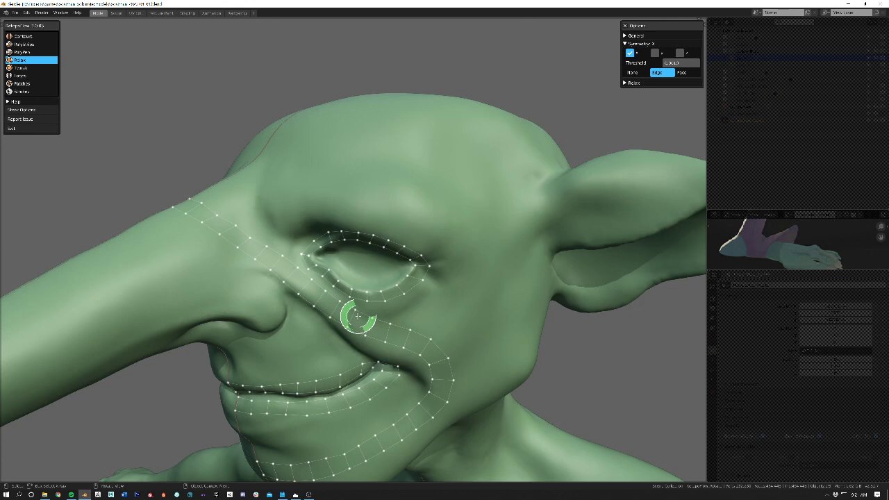
middle_drag(452, 327, 437, 297)
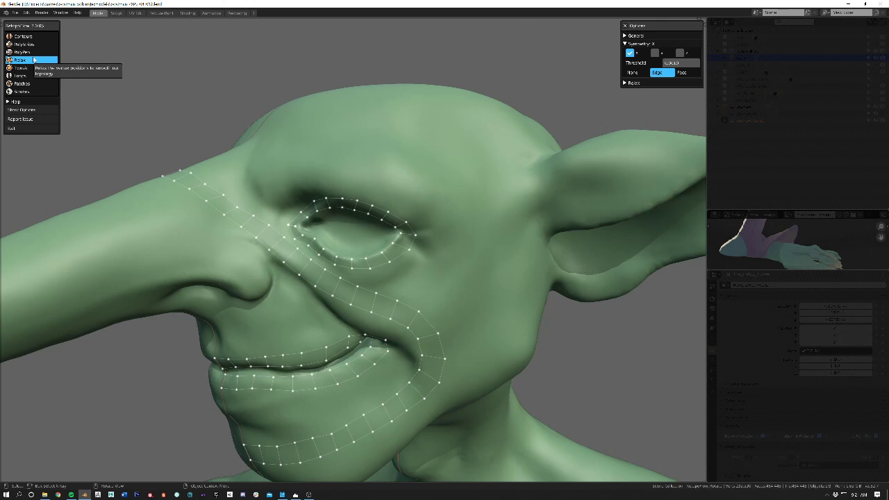
click(33, 60)
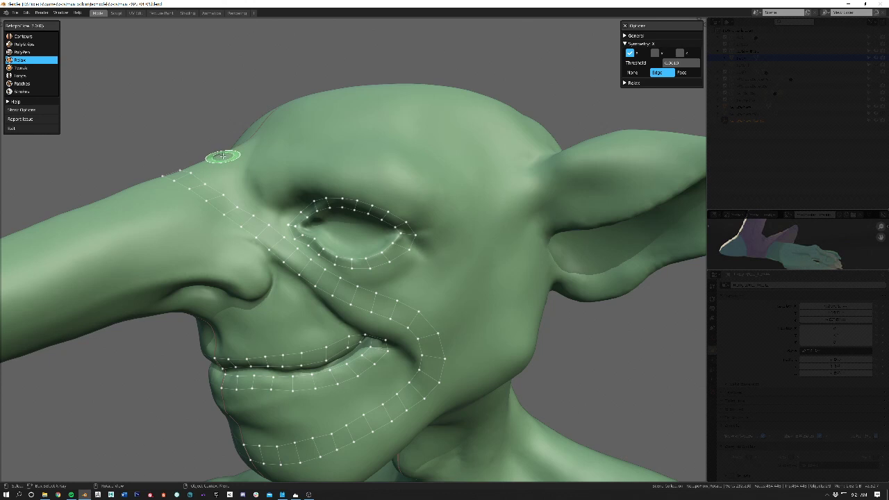
middle_drag(225, 155, 243, 160)
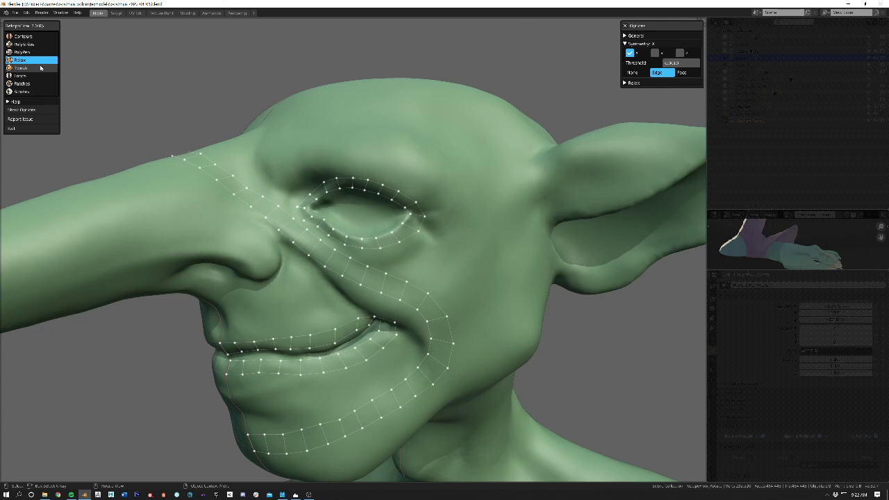
mouse_move(385, 250)
middle_down()
mouse_move(362, 238)
mouse_move(403, 238)
mouse_move(410, 253)
mouse_move(411, 246)
middle_up()
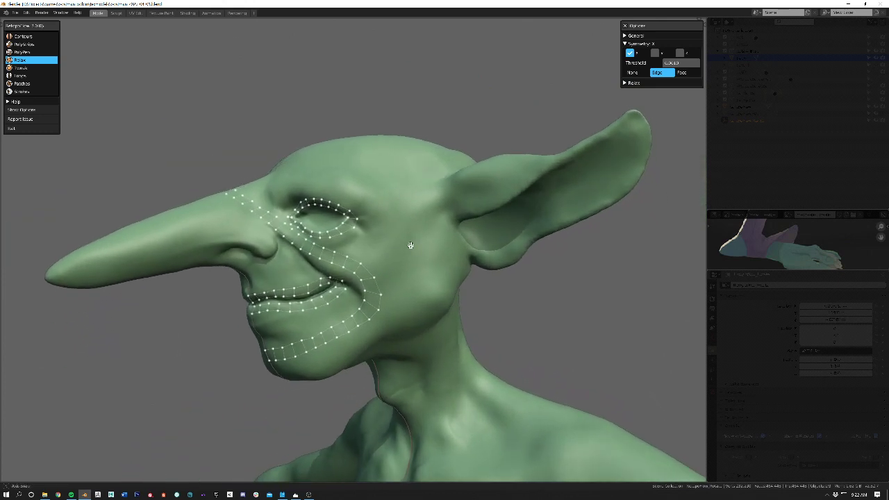
scroll(411, 246, up, 4)
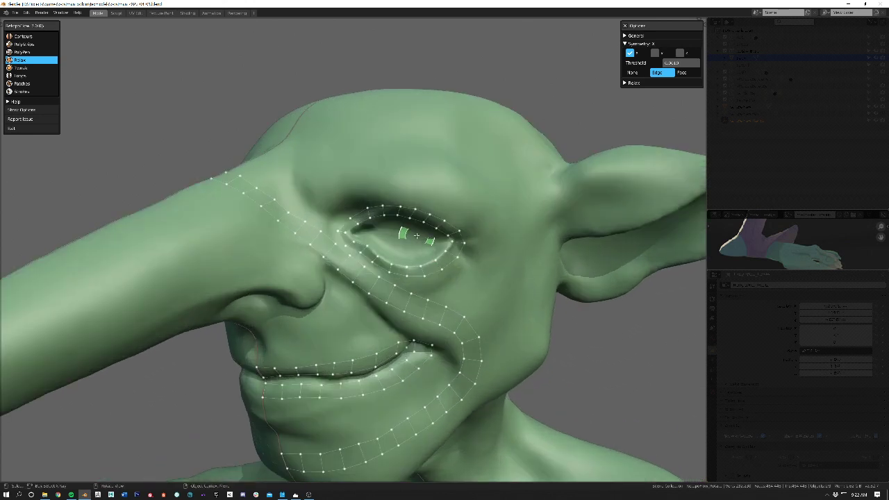
scroll(416, 236, up, 5)
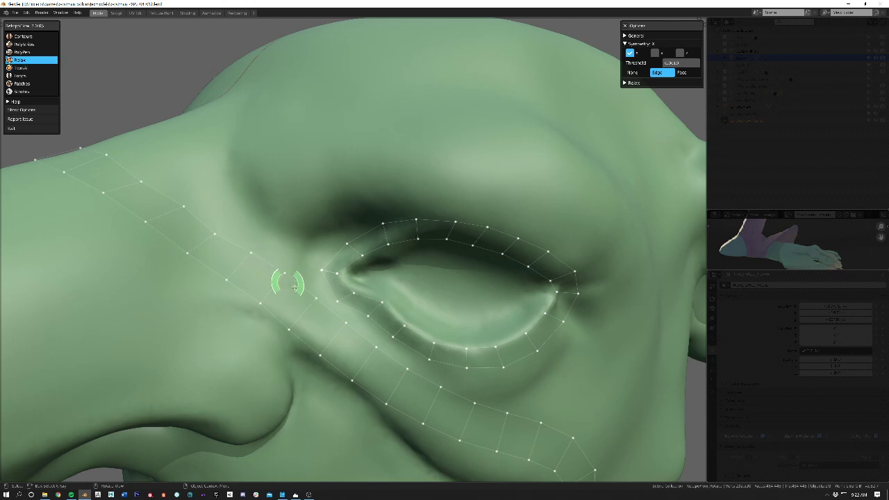
- Reposition the cheek strip's vertices with Tweak between the inner eye corner and the cheek fold so its segments sit below the eye loop
click(26, 69)
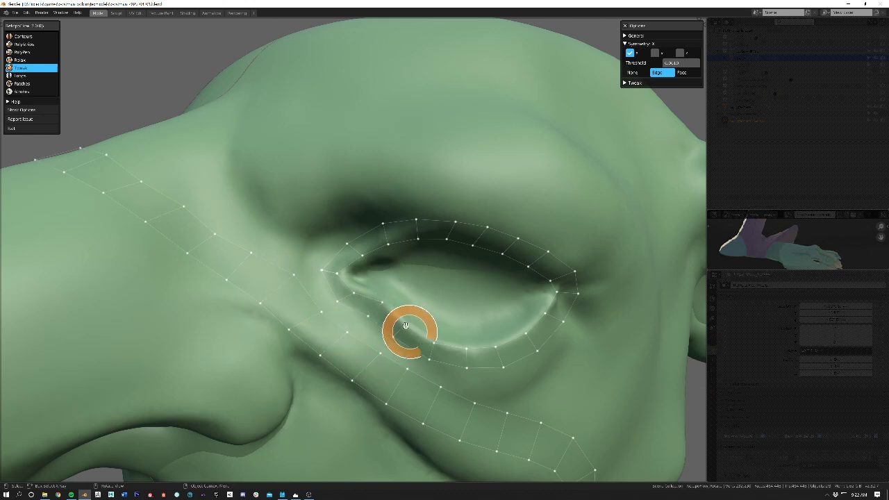
shift+middle_drag(408, 328, 344, 254)
drag(344, 297, 353, 302)
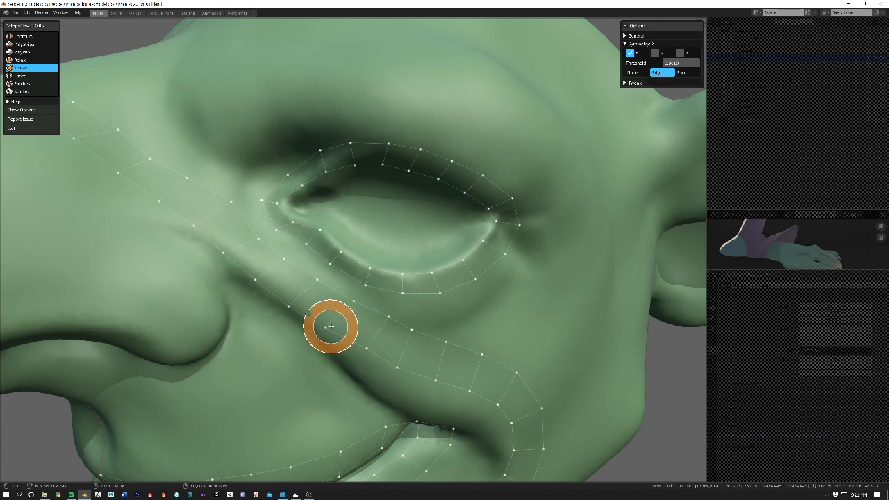
drag(397, 366, 411, 367)
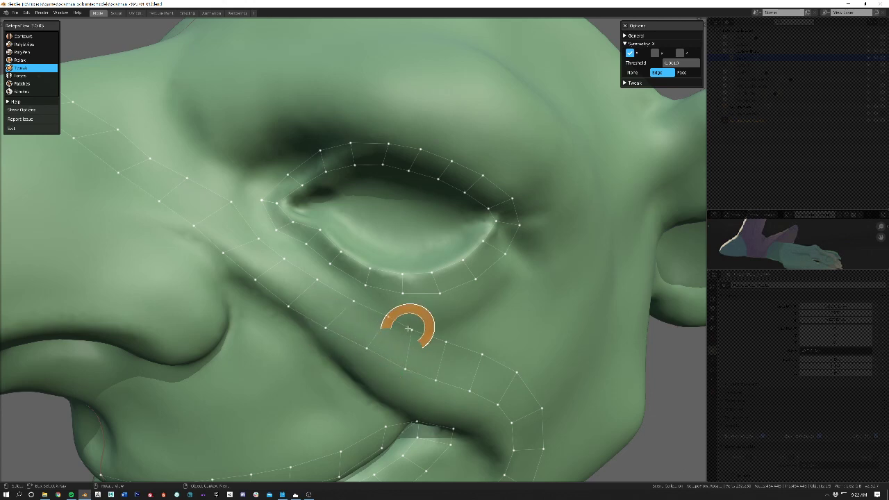
mouse_move(403, 292)
middle_down()
mouse_move(392, 298)
mouse_move(387, 258)
middle_up()
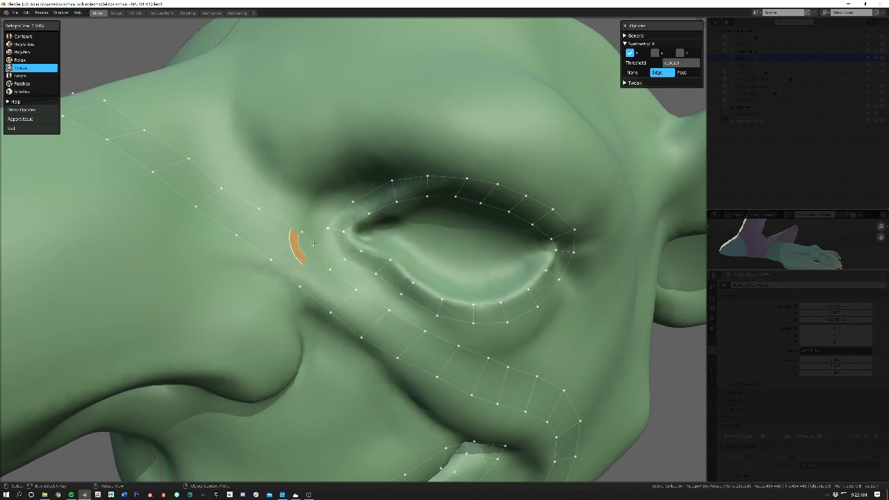
middle_drag(430, 285, 305, 250)
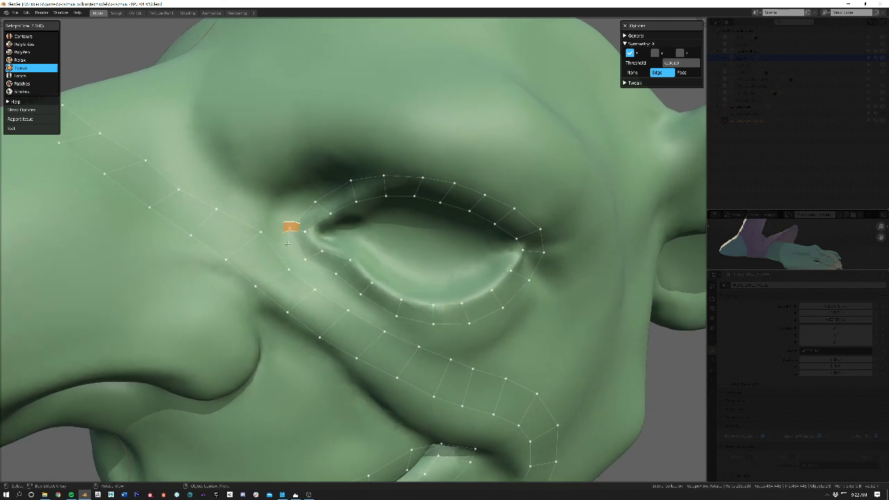
drag(260, 232, 255, 241)
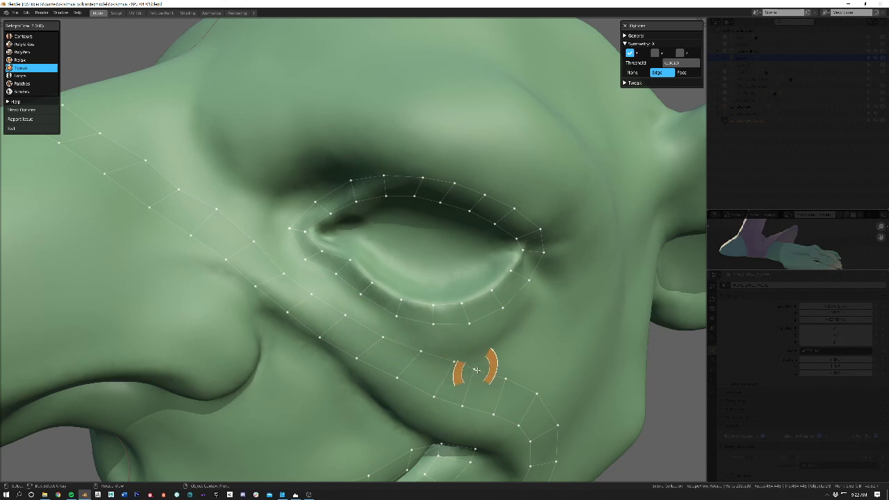
scroll(465, 369, down, 5)
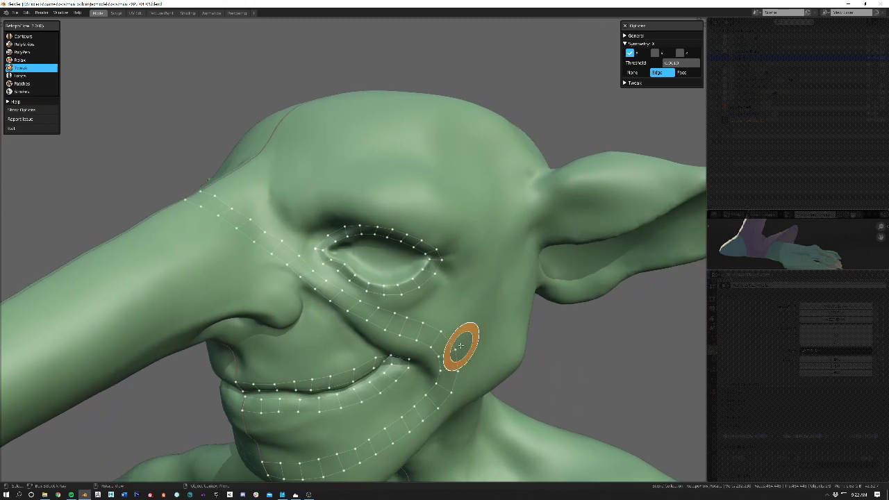
scroll(302, 240, up, 5)
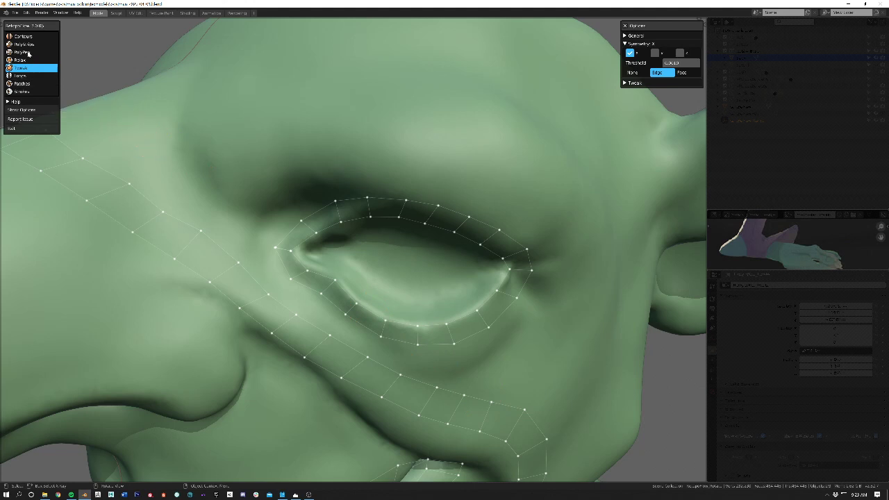
- Use PolyPen to build the first outer quads from the eye loop's inner corner toward the upper lid
click(25, 53)
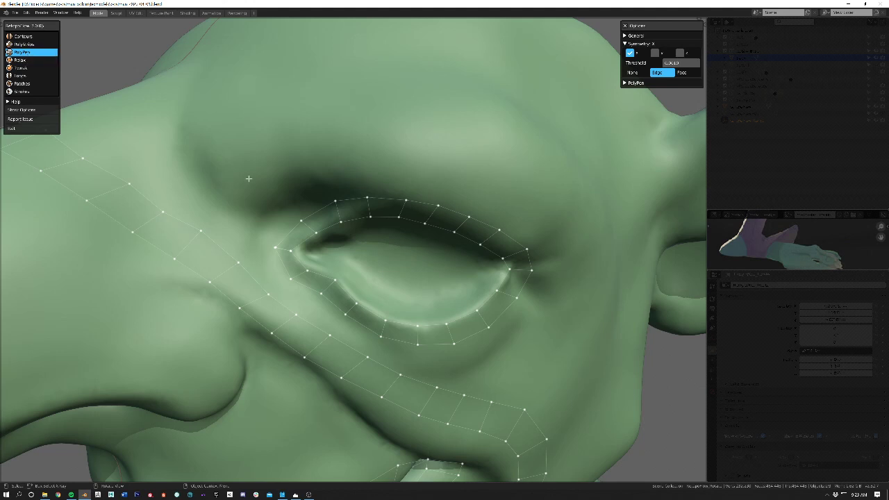
middle_drag(312, 204, 314, 200)
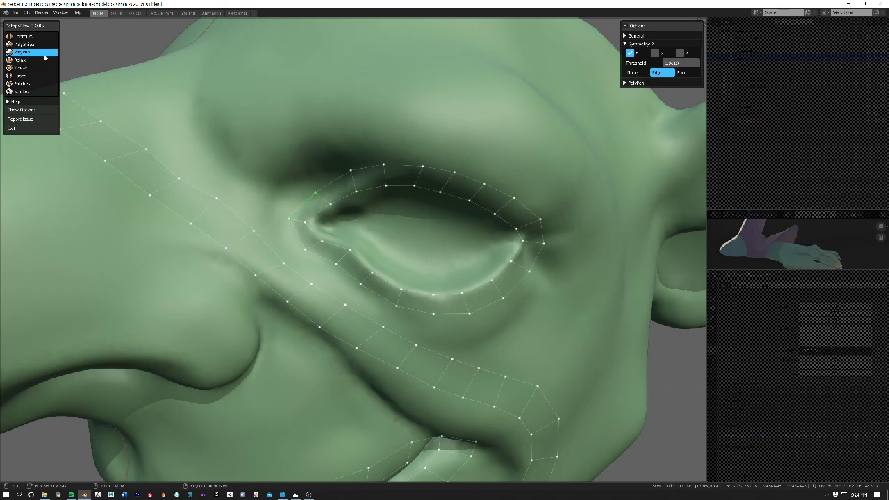
click(270, 197)
click(297, 182)
middle_drag(319, 171, 330, 206)
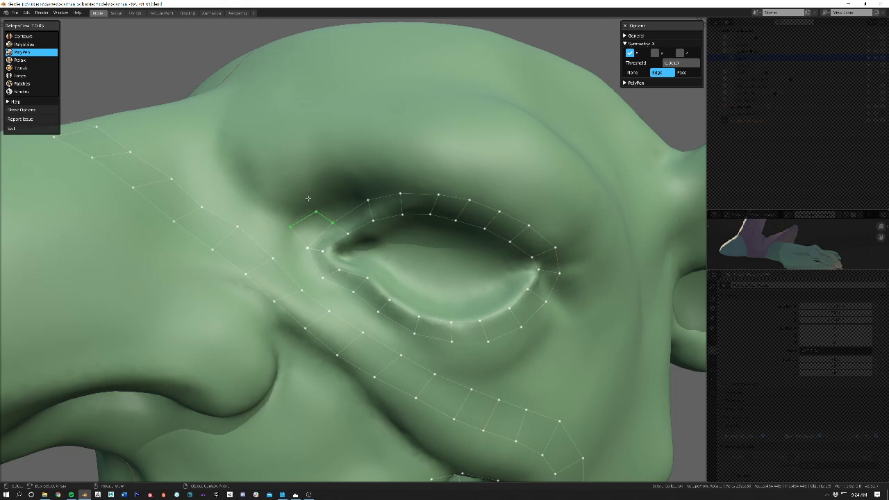
click(367, 199)
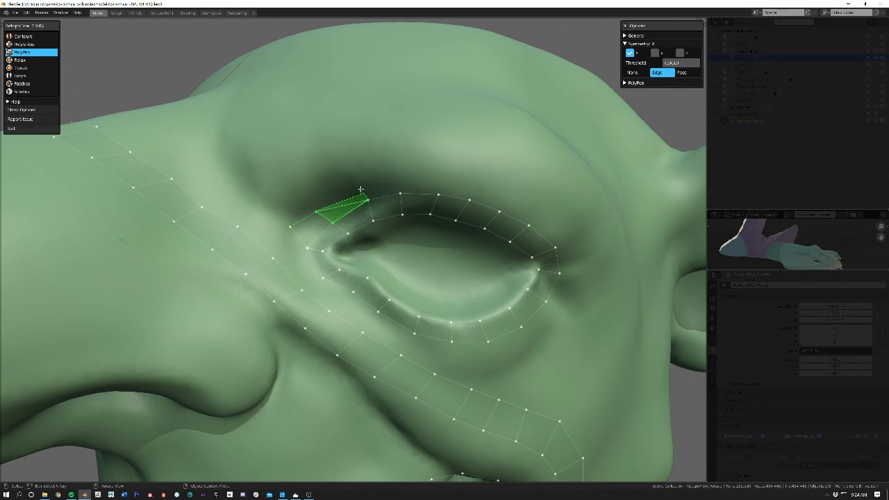
click(360, 184)
- Continue the outer row of PolyPen quads along the eye loop's upper edge toward the outer corner
ctrl+click(400, 193)
ctrl+click(399, 175)
ctrl+click(439, 195)
ctrl+click(443, 177)
ctrl+click(470, 197)
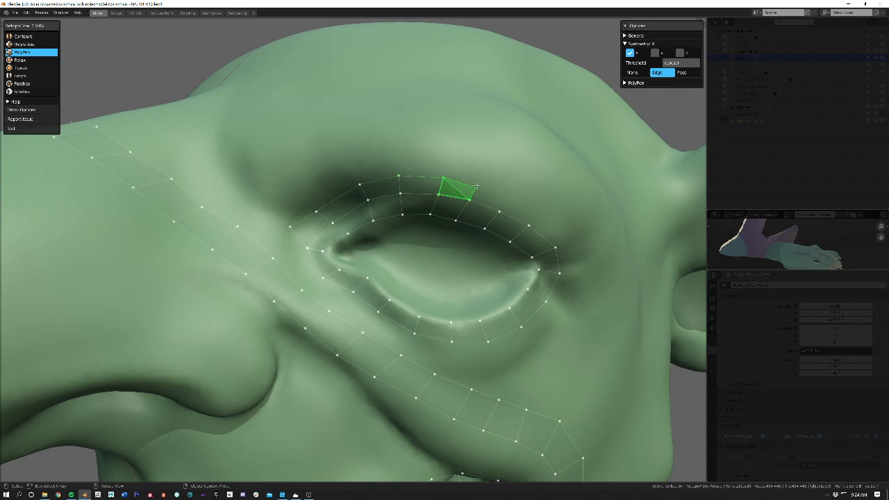
ctrl+click(480, 183)
ctrl+click(501, 210)
ctrl+click(511, 193)
ctrl+click(530, 224)
ctrl+click(543, 211)
- Continue the outer row of PolyPen quads around the eye loop's outer corner and down to the start of the lower lid
ctrl+click(557, 246)
ctrl+click(575, 240)
ctrl+click(583, 275)
ctrl+click(560, 274)
ctrl+click(566, 309)
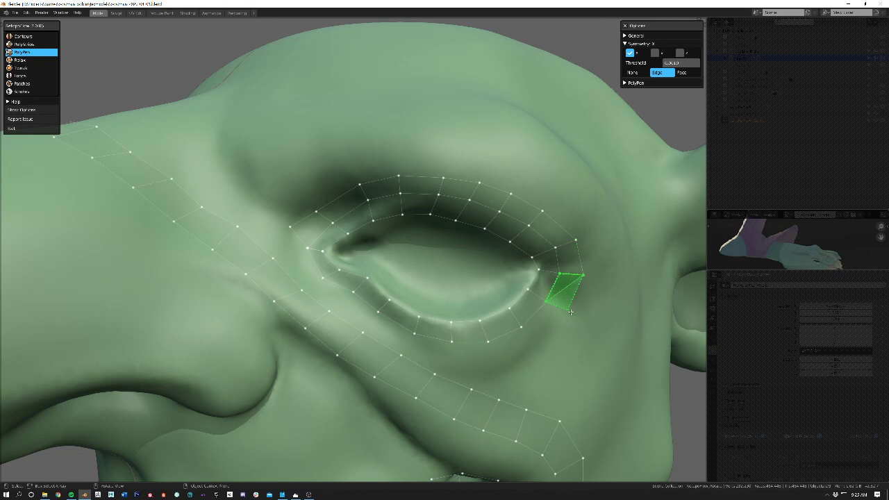
ctrl+click(546, 301)
ctrl+click(523, 327)
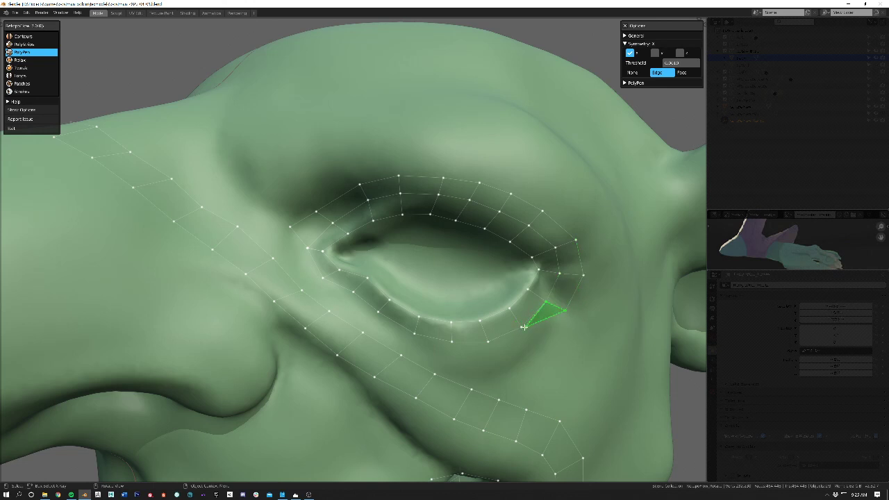
- Undo the stray triangle and extend the outer row of quads along the lower lid toward the inner corner
key(ctrl+z)
ctrl+click(524, 328)
ctrl+click(532, 338)
ctrl+click(490, 342)
ctrl+click(489, 356)
ctrl+click(451, 354)
ctrl+click(410, 341)
ctrl+click(369, 325)
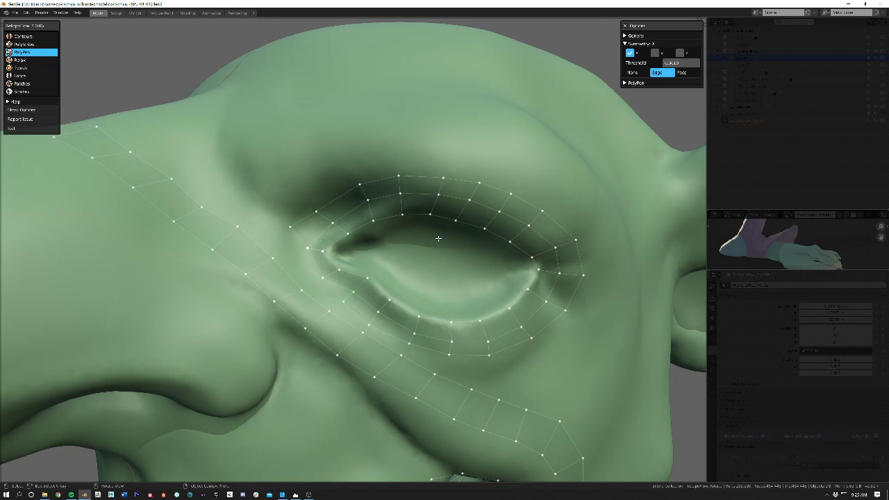
key(a)
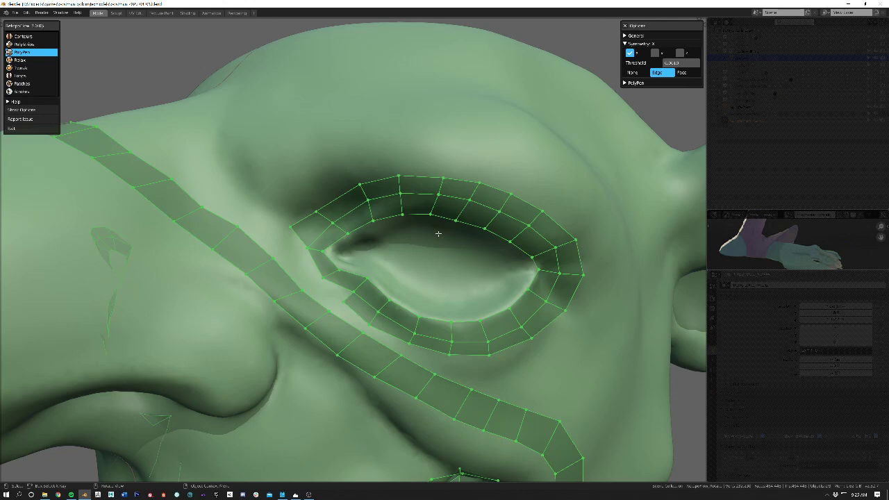
key(alt+a)
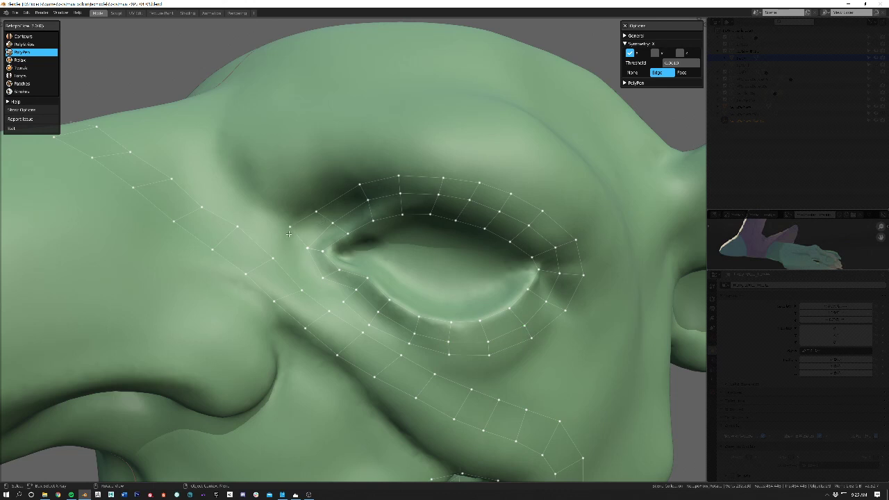
- Close the outer row of quads around the eye's inner corner with PolyPen, adjusting the corner vertices to fit the lid
middle_drag(309, 235, 305, 235)
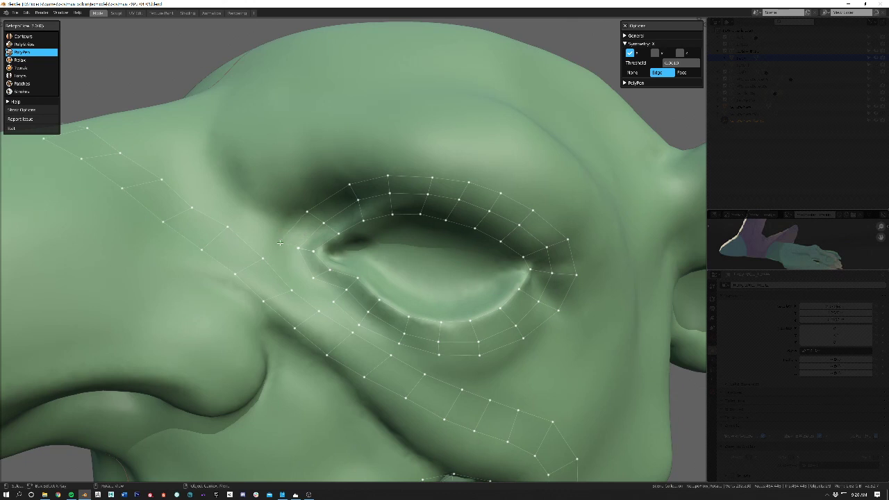
middle_drag(311, 255, 334, 251)
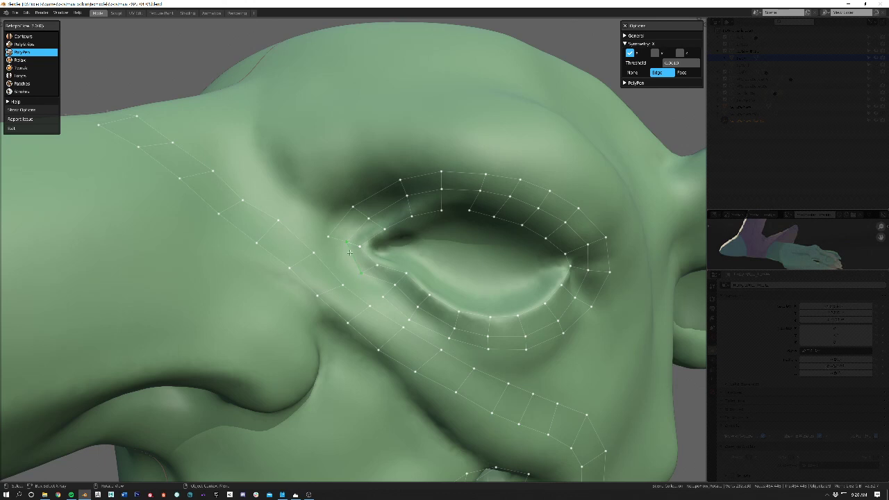
click(329, 238)
scroll(360, 276, up, 6)
scroll(363, 280, down, 6)
scroll(364, 287, up, 3)
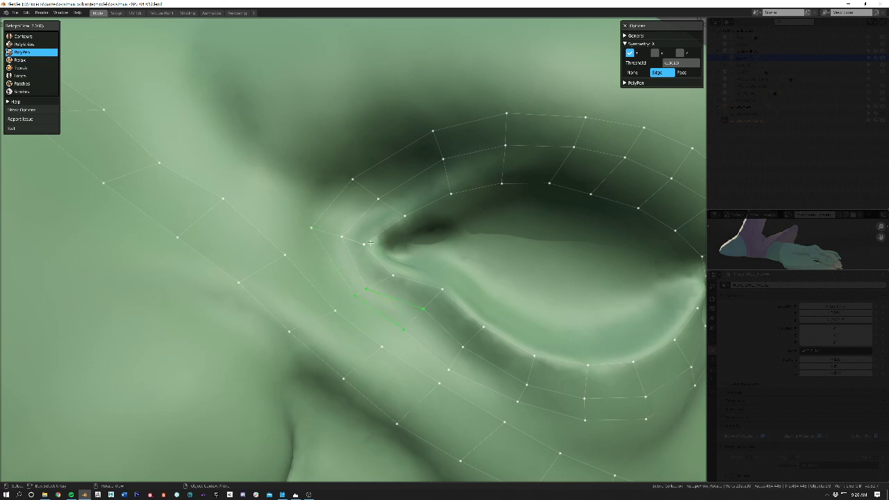
click(318, 227)
click(347, 237)
scroll(381, 285, down, 5)
scroll(392, 282, up, 3)
middle_drag(392, 281, 334, 268)
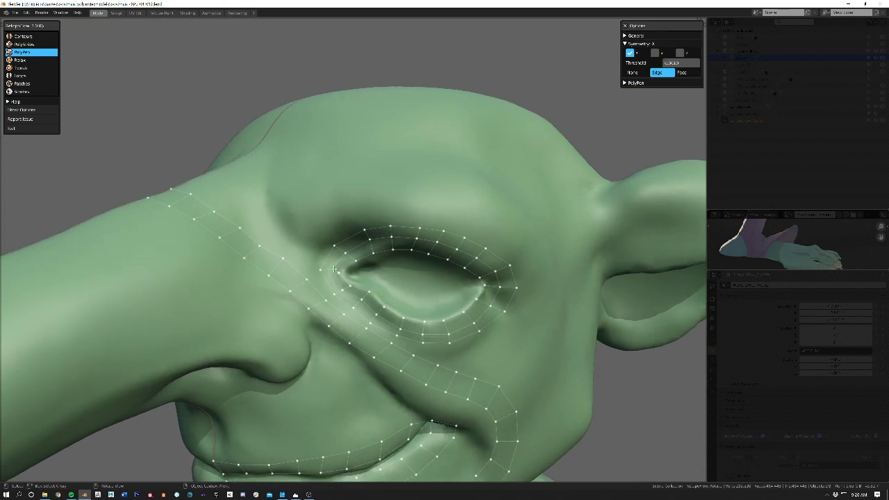
scroll(345, 267, up, 2)
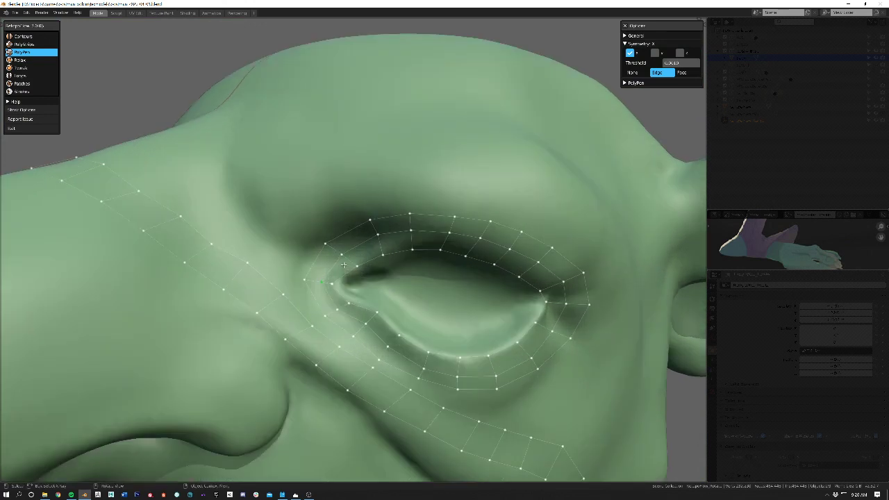
- Fill the gap between the eye loop's lower edge and the cheek strip with bridging quads, working from the inner corner outward
shift+middle_drag(387, 317, 380, 267)
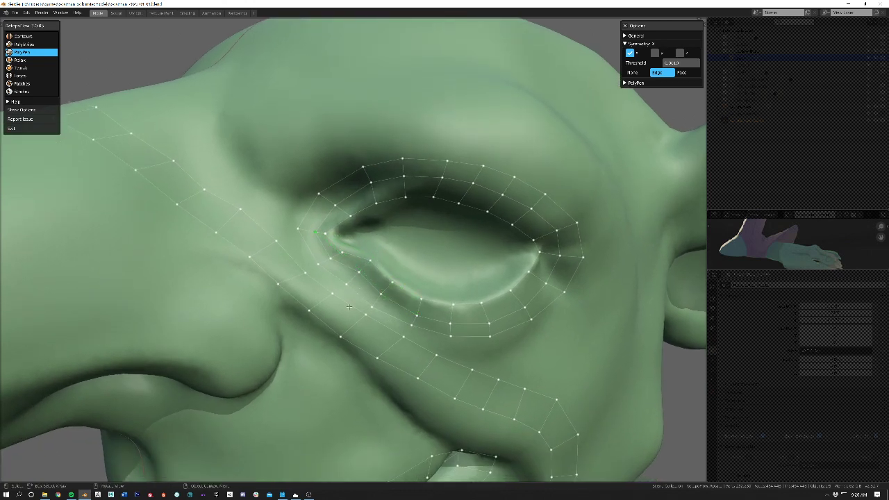
click(296, 260)
click(330, 271)
click(375, 325)
click(381, 320)
ctrl+click(388, 314)
click(388, 314)
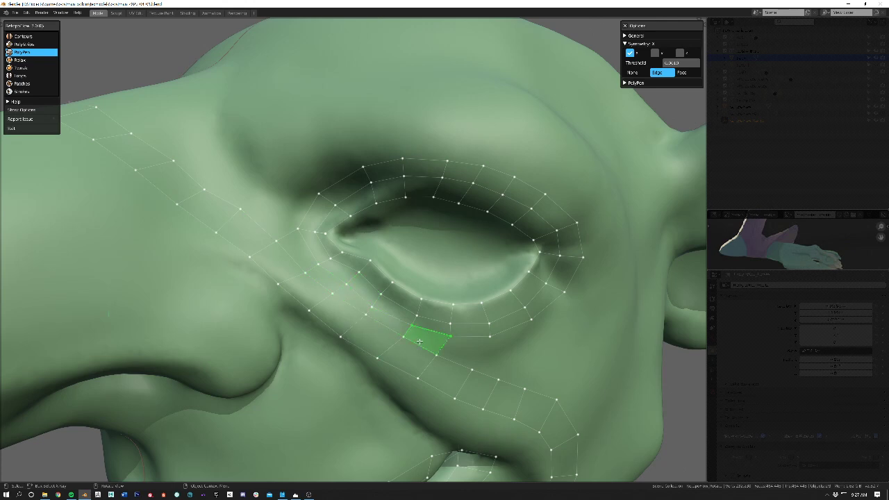
click(455, 358)
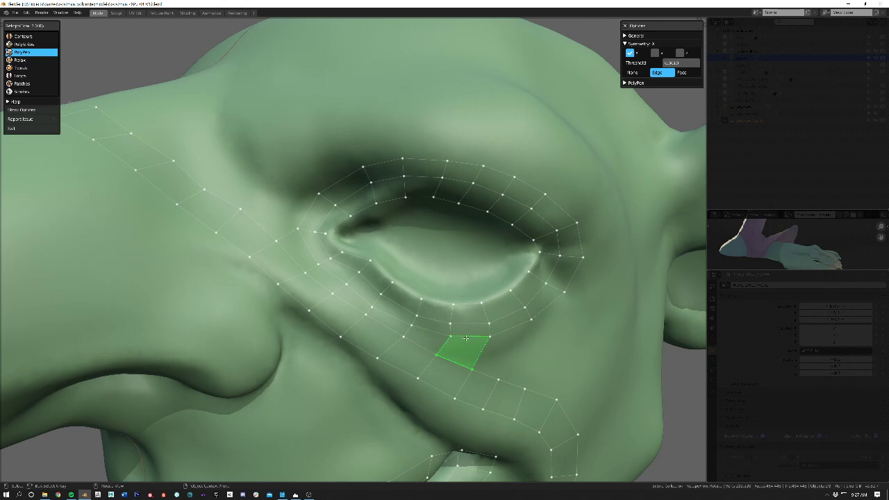
click(509, 329)
click(498, 379)
- Try to delete the cross edge of the cheek strip below the eye's outer half
mouse_move(516, 362)
middle_down()
mouse_move(549, 285)
mouse_move(498, 281)
mouse_move(453, 230)
middle_up()
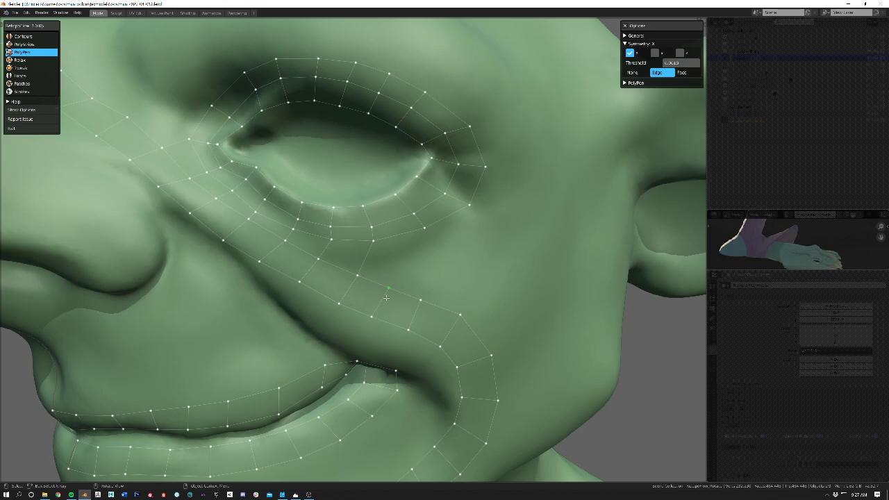
click(373, 314)
ctrl+click(396, 308)
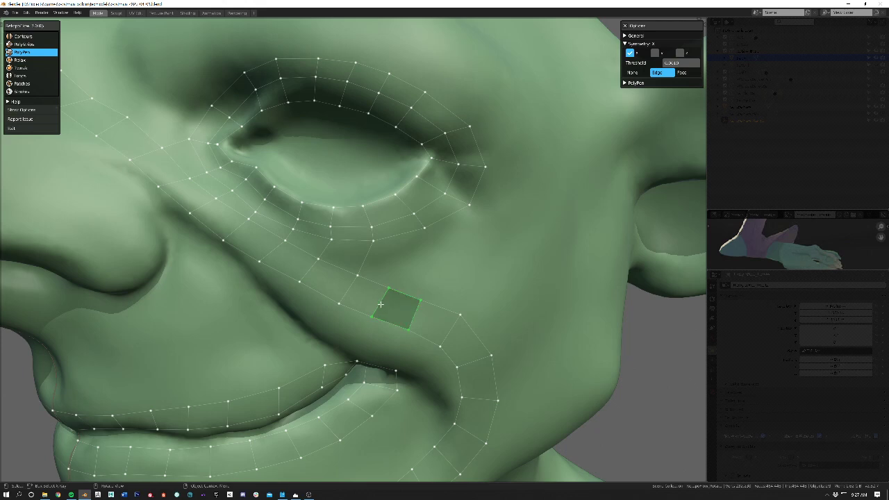
key(ctrl+z)
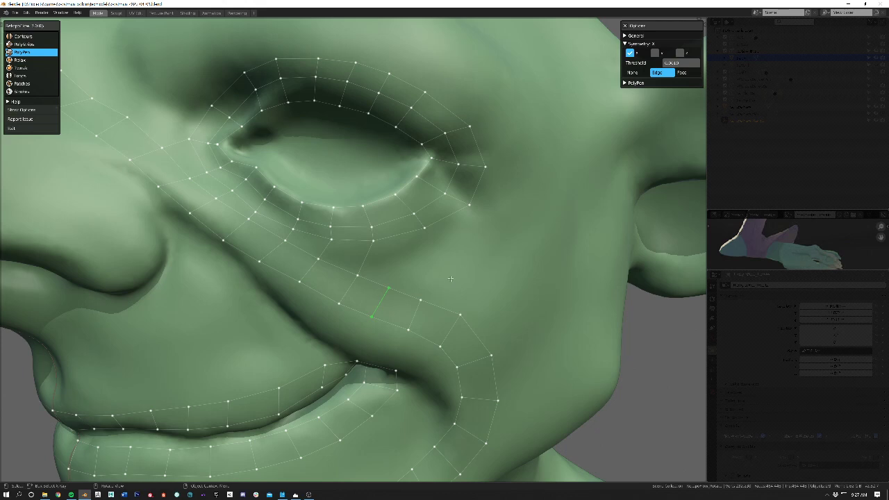
key(x)
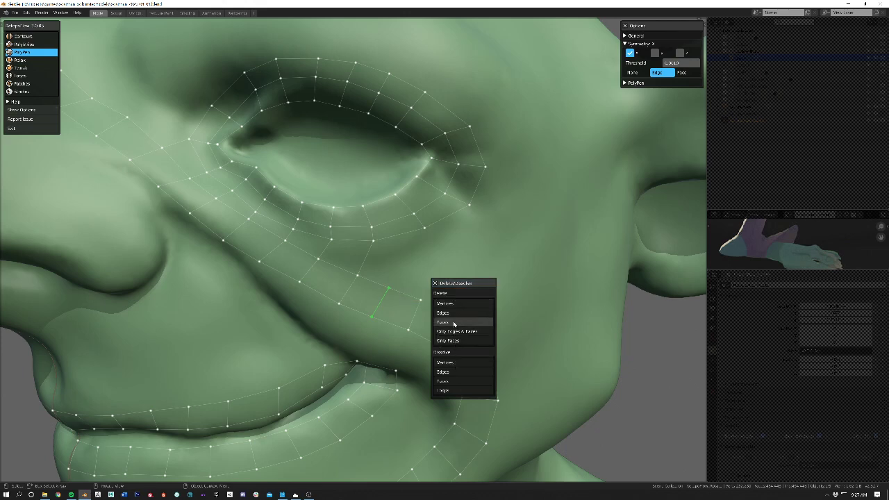
click(454, 316)
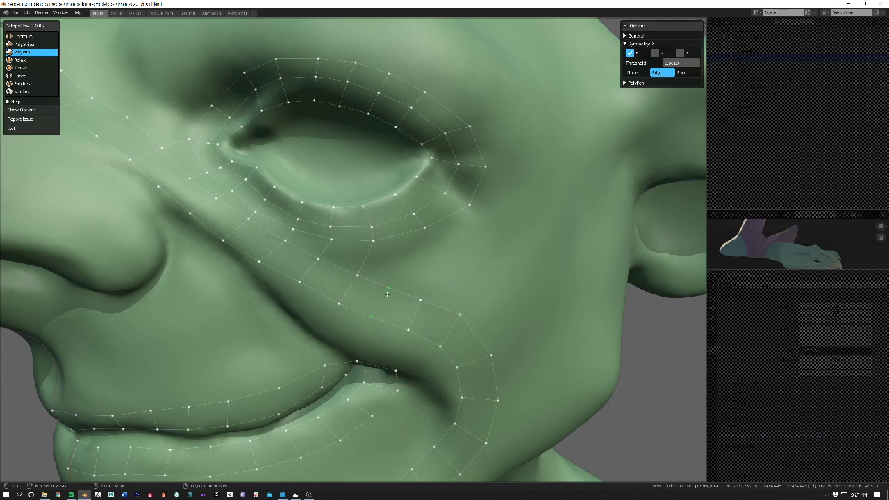
- Dissolve the cheek strip's cross edge below the eye's outer half together with its two end vertices
key(x)
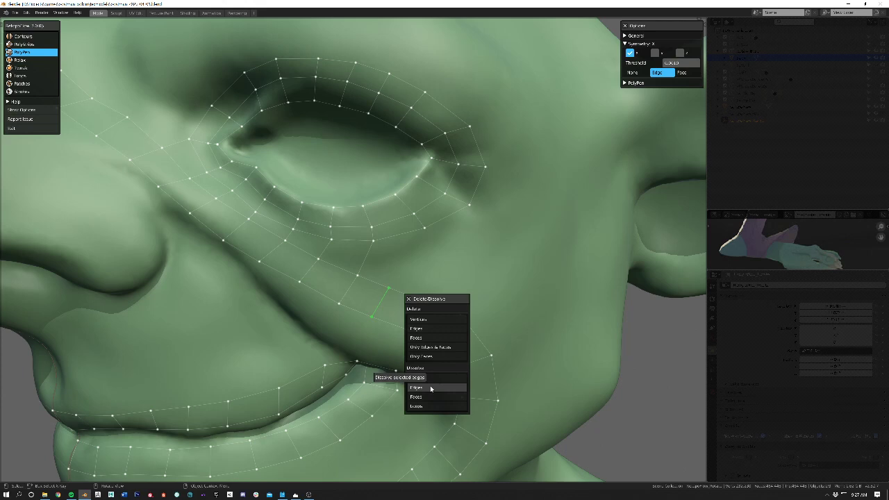
click(431, 388)
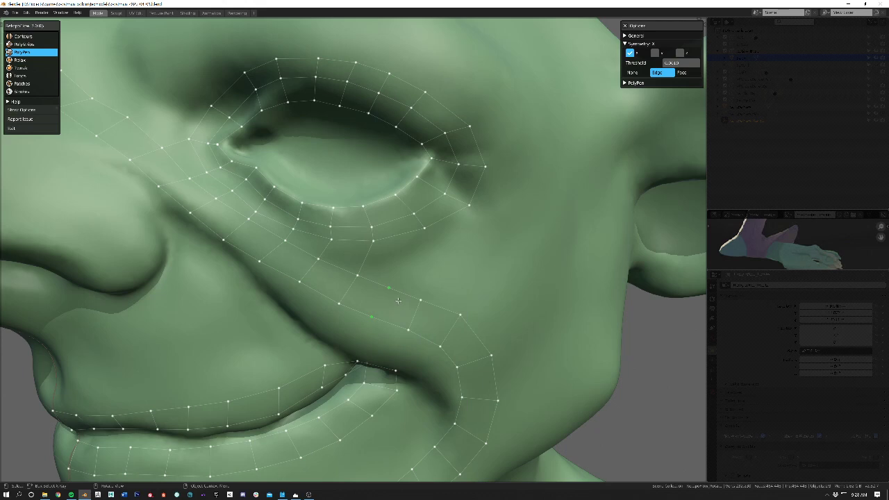
key(x)
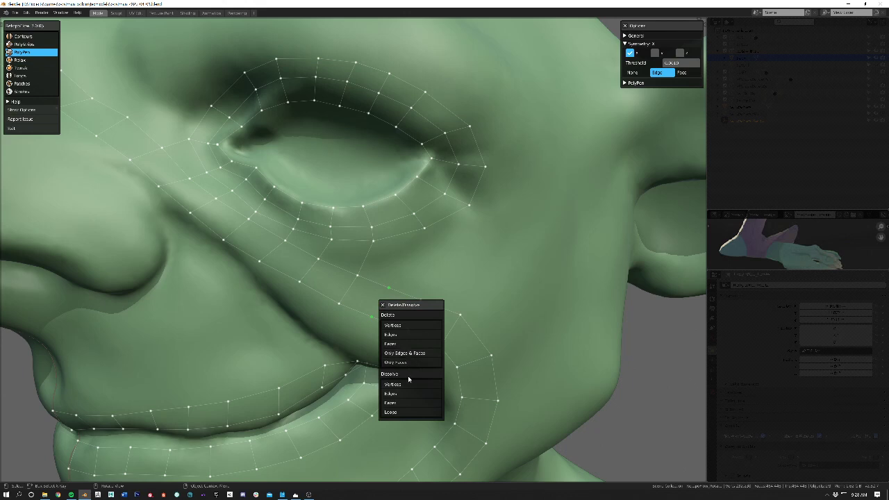
click(408, 384)
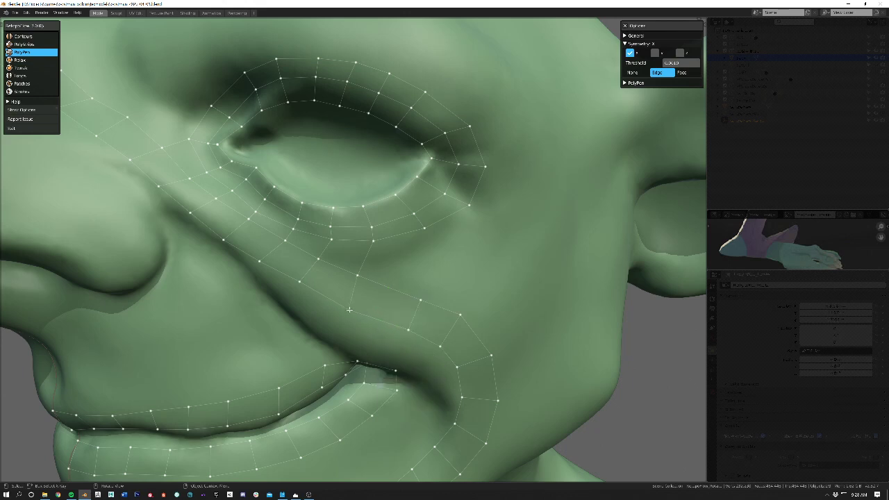
- Move the vertices of the neighbouring cross edge outward along the cheek strip to even out the enlarged quads
drag(357, 275, 371, 277)
click(420, 299)
middle_drag(423, 286, 402, 269)
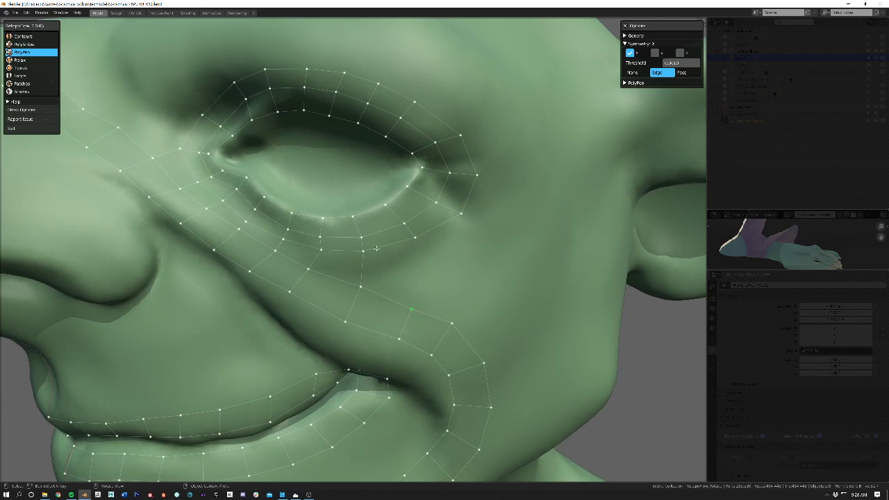
- Build another outer row of PolyPen quads from the cheek strip below the lower lid around the eye's outer corner
ctrl+click(361, 286)
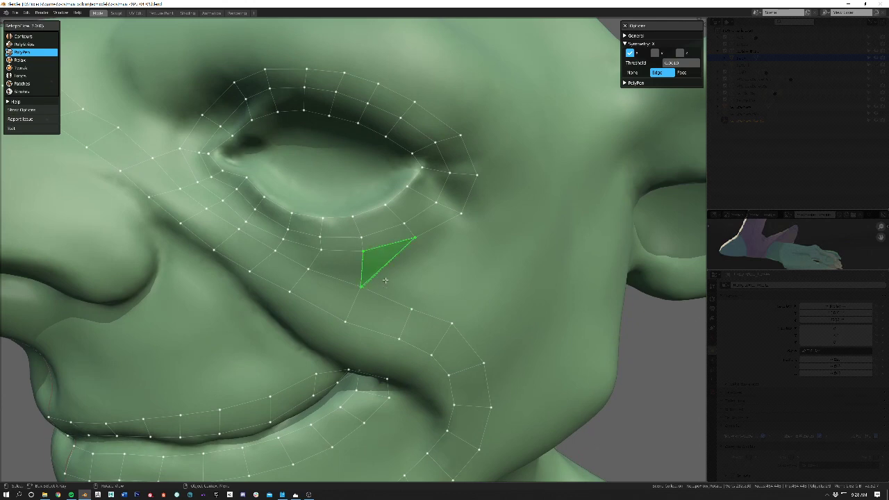
ctrl+click(425, 268)
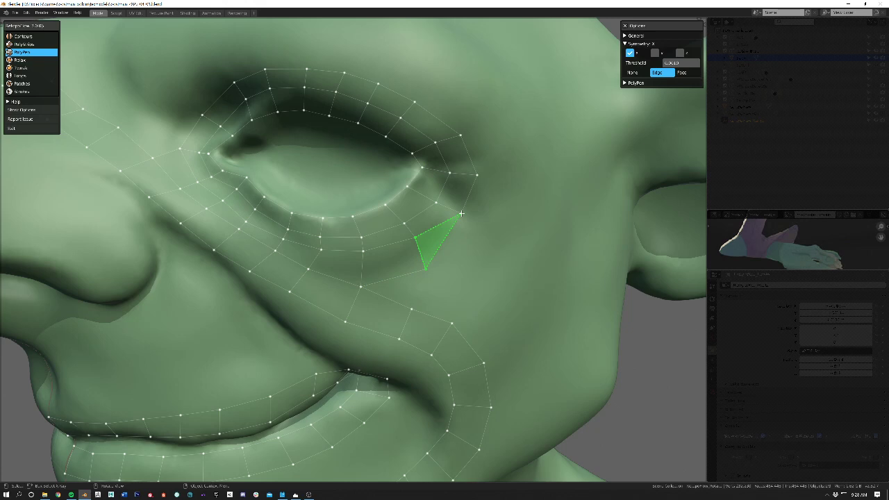
ctrl+click(487, 233)
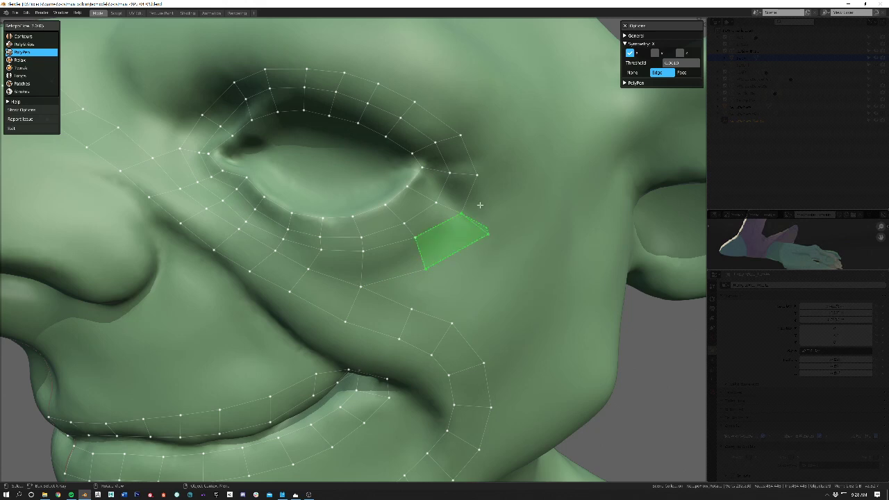
ctrl+click(505, 173)
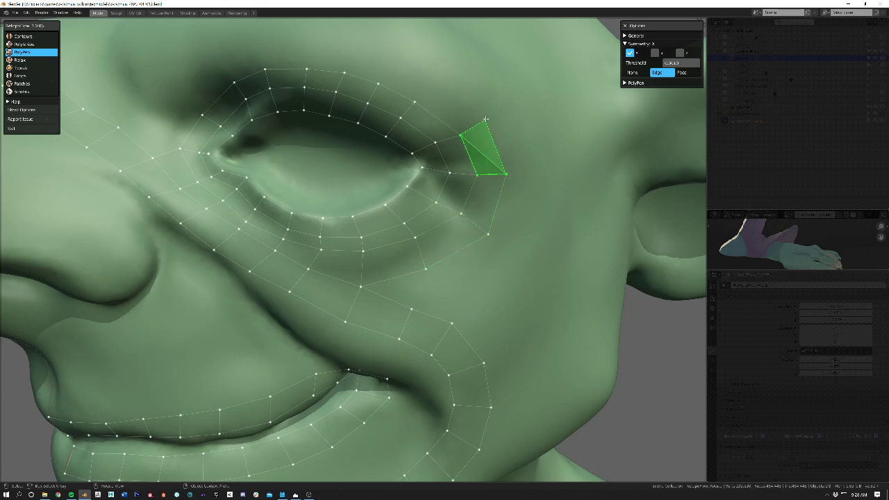
ctrl+click(489, 119)
- Continue the new outer row of quads along the upper lid toward the inner half of the eye
ctrl+click(429, 79)
ctrl+click(377, 83)
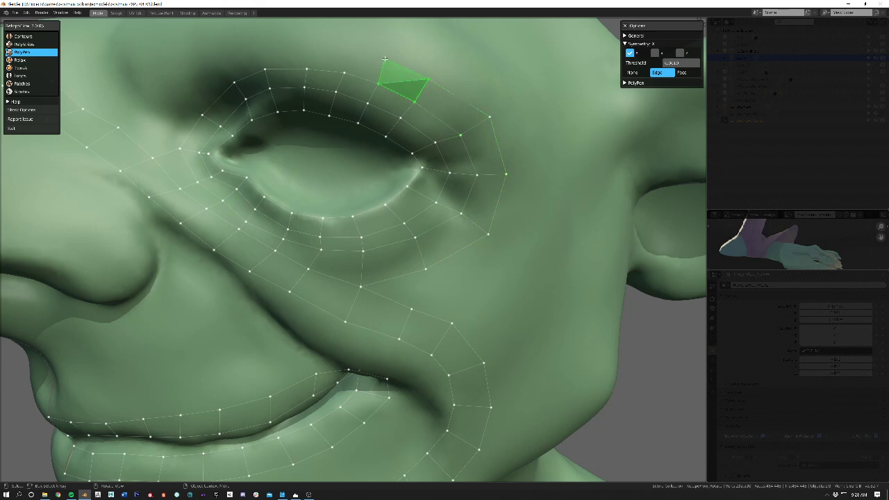
ctrl+click(389, 63)
ctrl+click(346, 51)
ctrl+click(306, 69)
ctrl+click(306, 48)
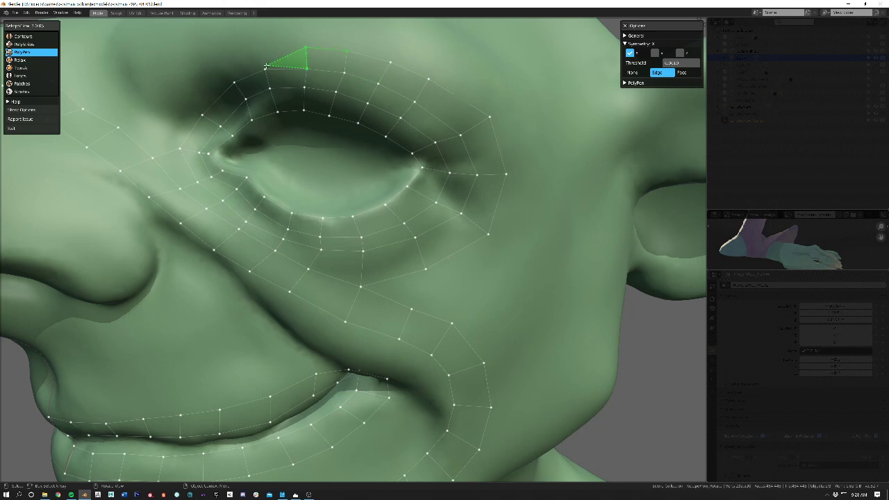
ctrl+click(265, 68)
ctrl+click(259, 49)
ctrl+click(234, 82)
- Extend the upper lid's outer row as a strip of quads across the inner brow to the nose bridge's centre line
middle_drag(250, 87, 264, 90)
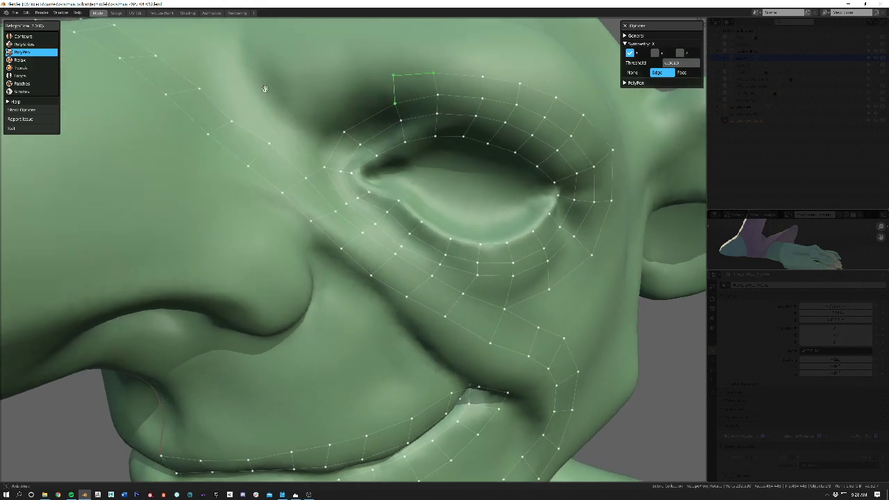
scroll(264, 90, down, 2)
middle_drag(298, 134, 366, 155)
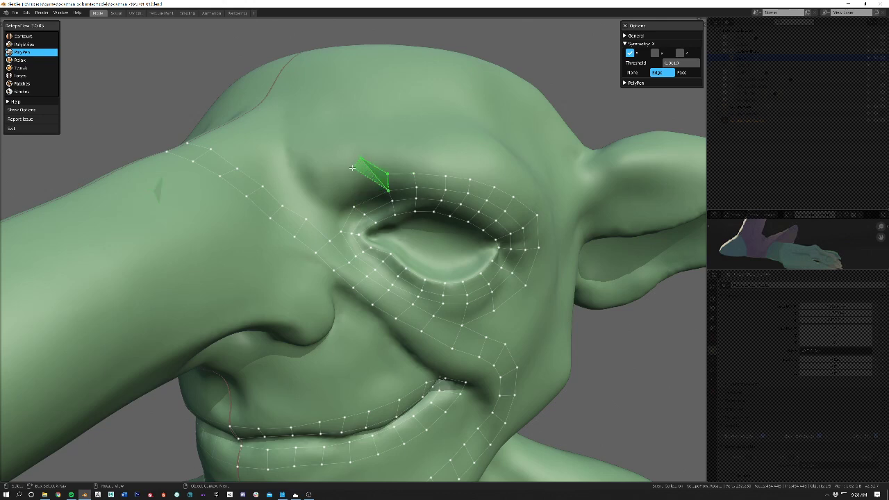
middle_drag(352, 167, 358, 199)
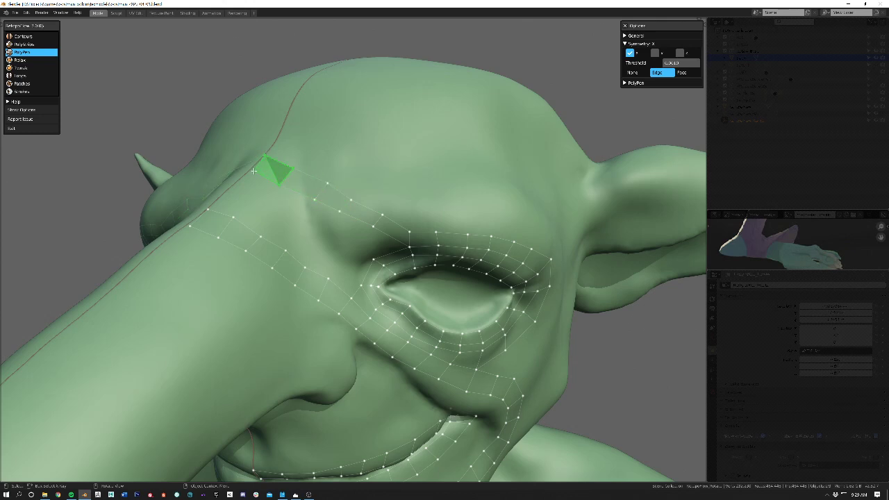
middle_drag(264, 156, 272, 194)
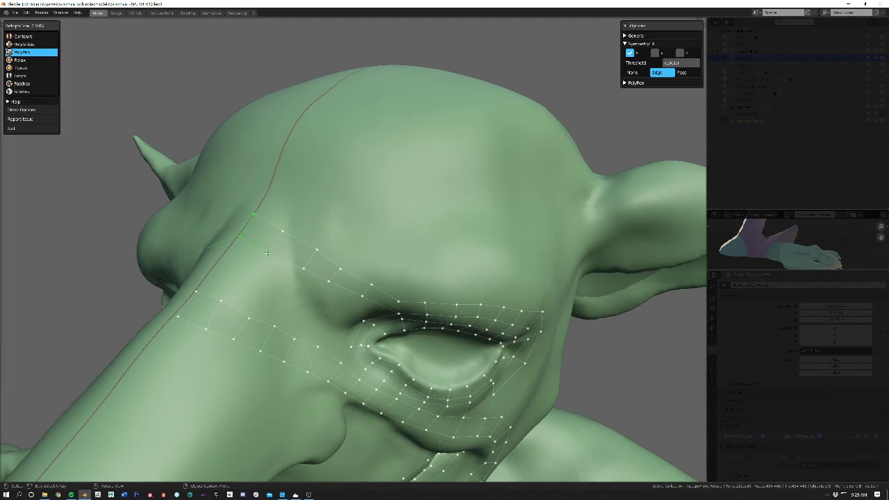
middle_drag(243, 325, 257, 296)
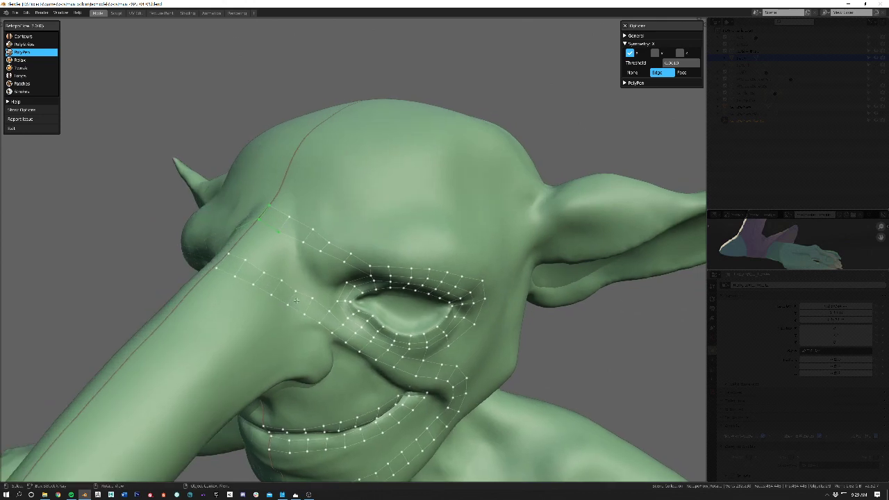
middle_drag(313, 236, 294, 282)
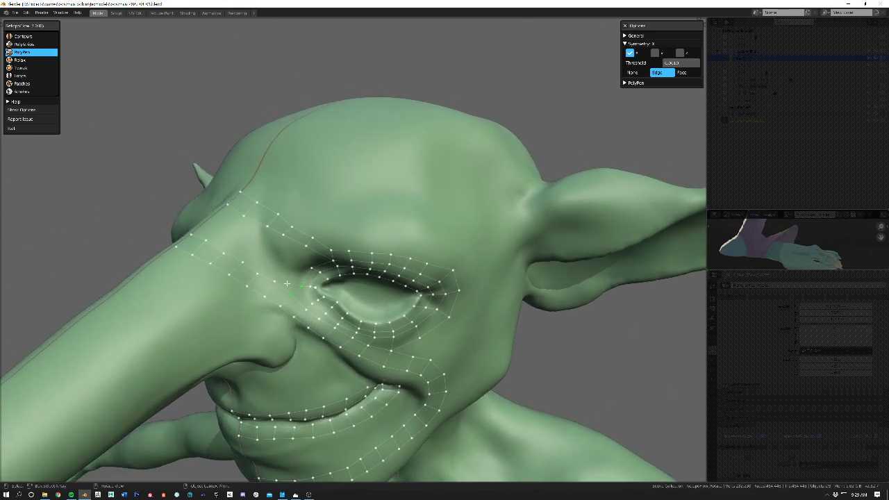
- Add a row of PolyPen quads along the upper edge of the cheek strip toward the nose bridge's centre line
click(284, 268)
middle_drag(220, 232, 287, 268)
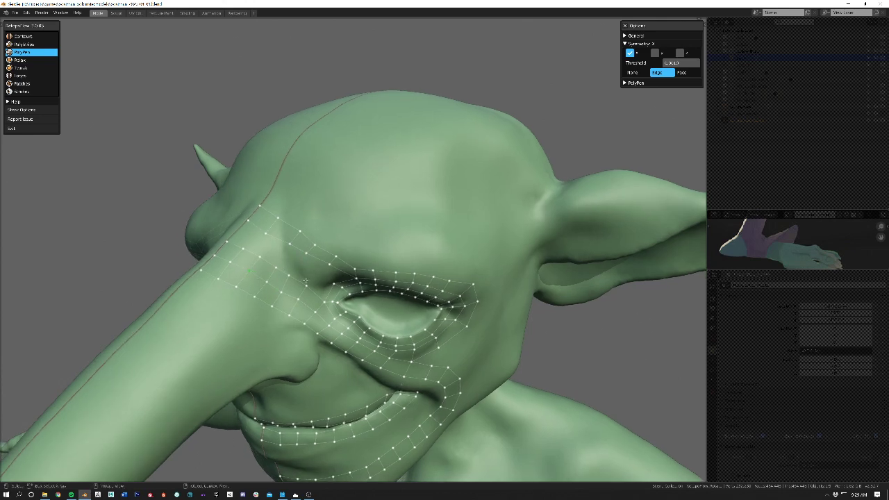
scroll(304, 280, up, 3)
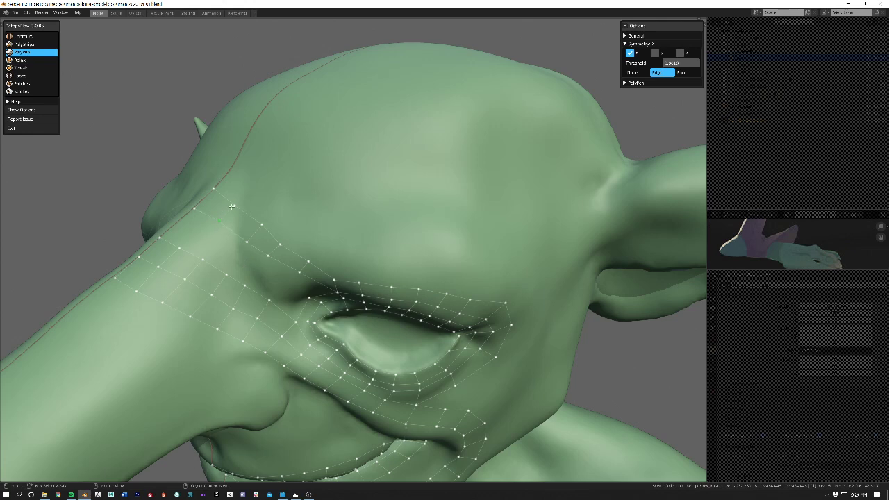
- Reposition the vertices of the inner brow strip near the nose bridge to even out its quads
drag(262, 225, 265, 218)
click(250, 236)
drag(275, 250, 282, 242)
- Dissolve the vertices of the cross edge nearest the centre line in the nose bridge strip
click(203, 252)
click(171, 258)
key(x)
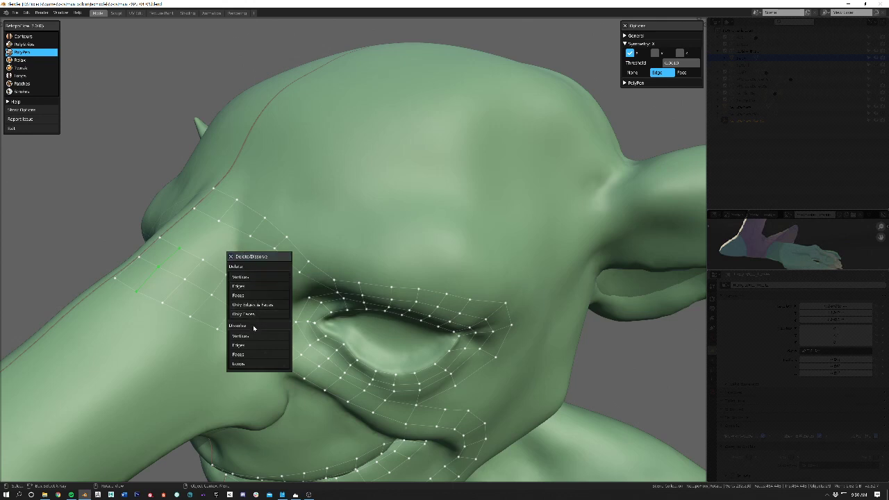
click(250, 344)
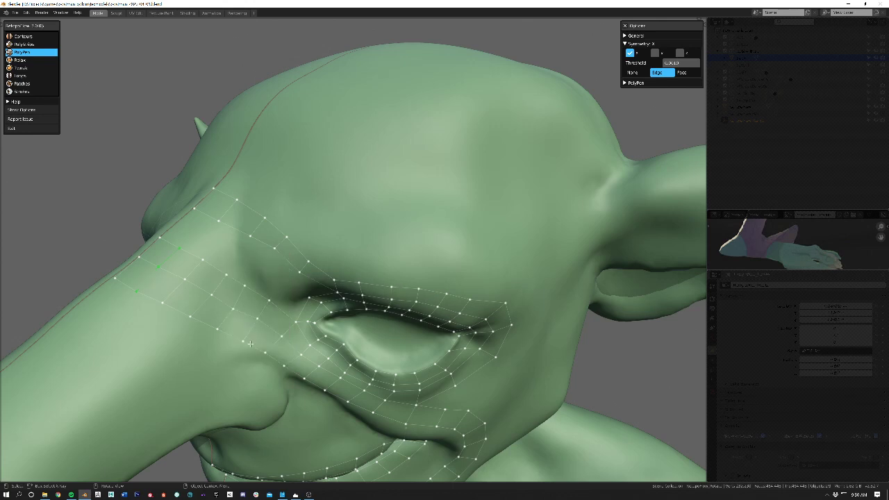
key(x)
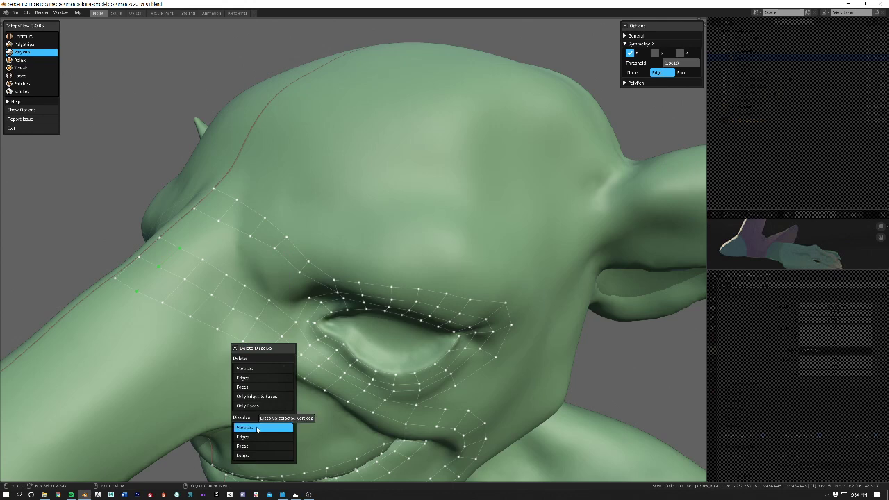
click(257, 430)
- Fill the gap between the nose bridge strip and the inner brow strip with the Patches tool, and return to PolyPen
middle_drag(206, 300, 225, 287)
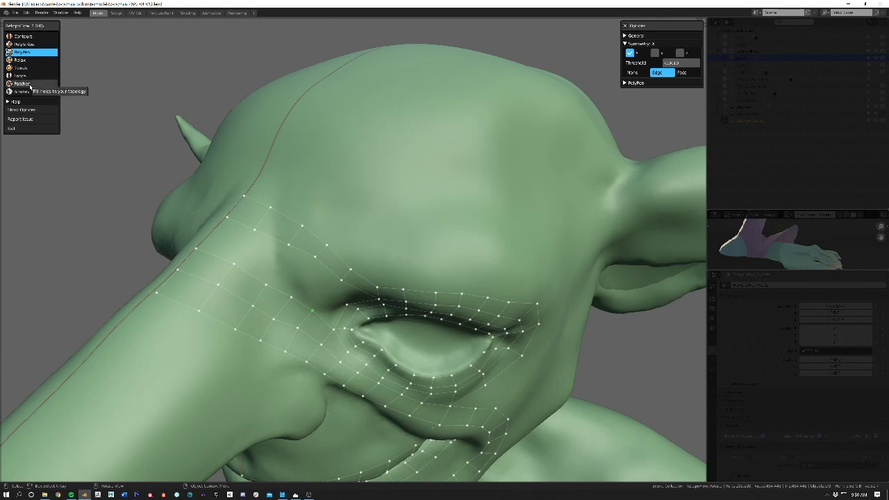
click(30, 84)
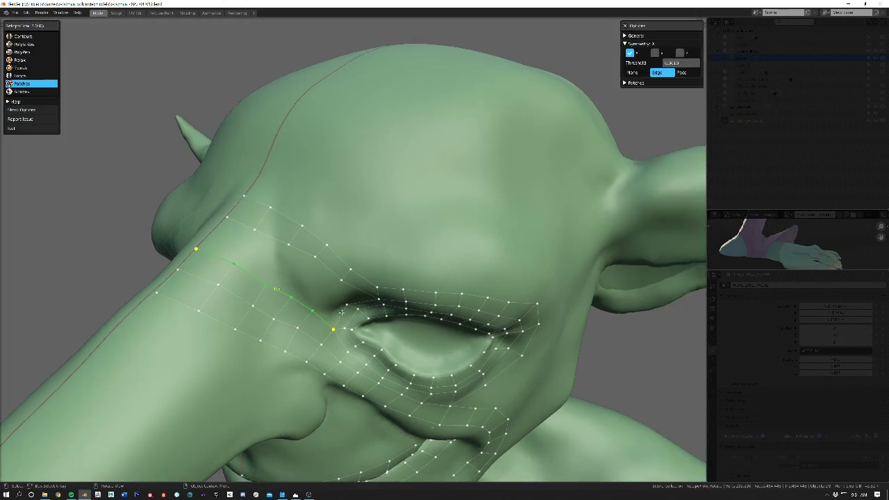
shift+click(342, 312)
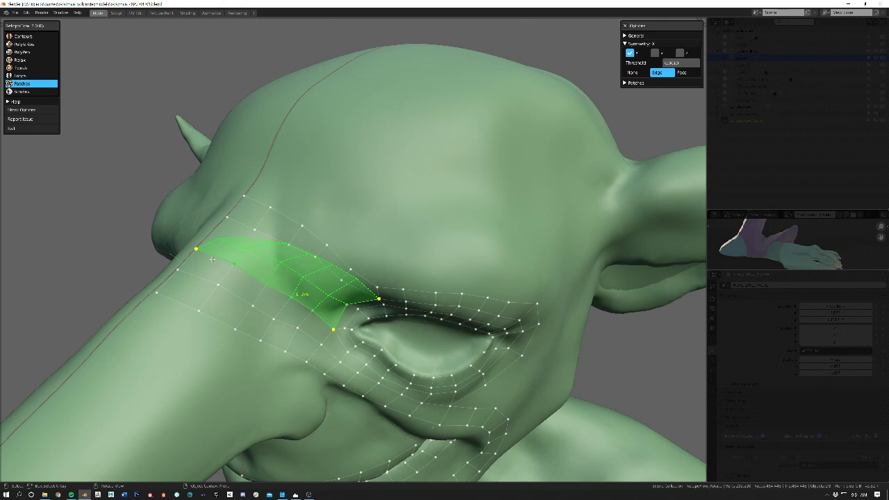
shift+double_click(357, 289)
key(Return)
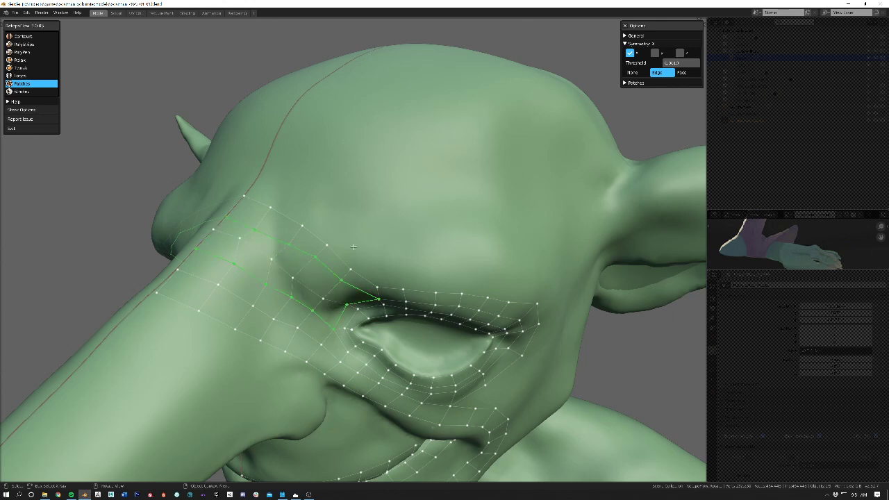
middle_drag(353, 248, 341, 272)
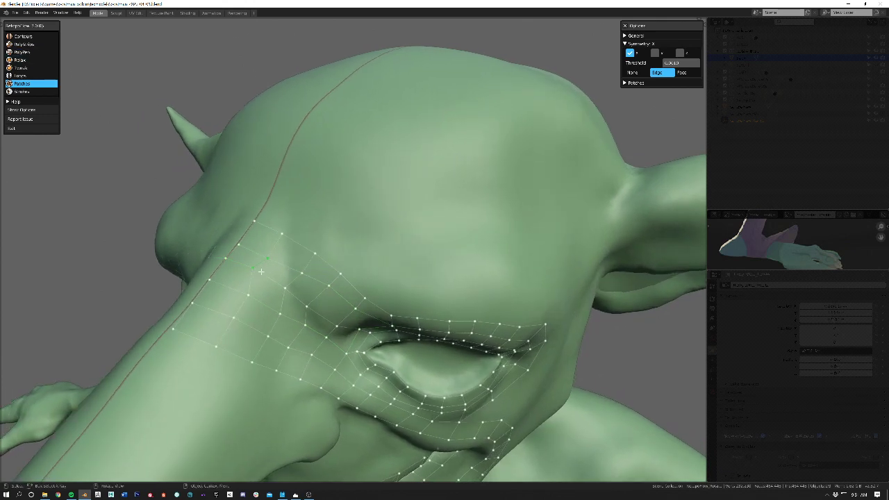
click(24, 54)
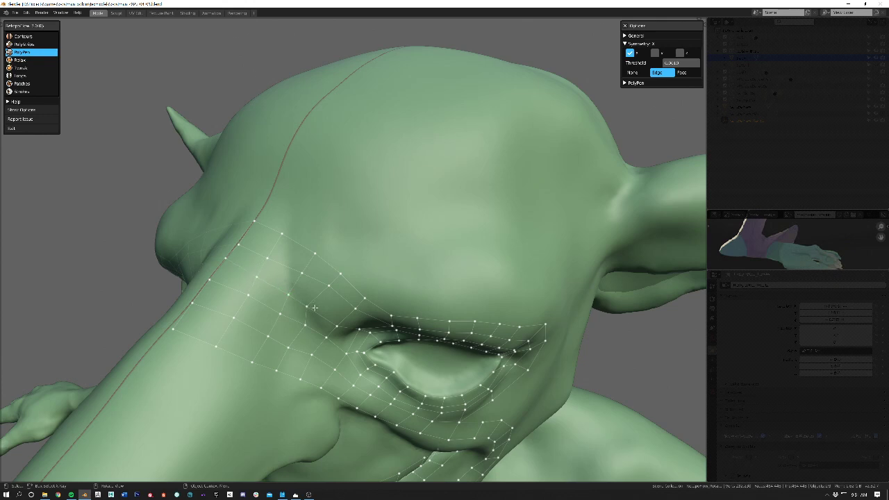
middle_drag(312, 309, 290, 326)
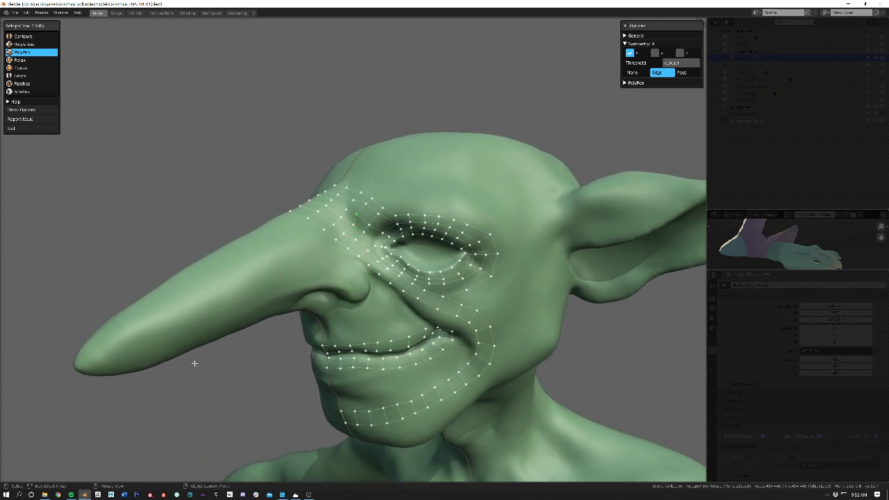